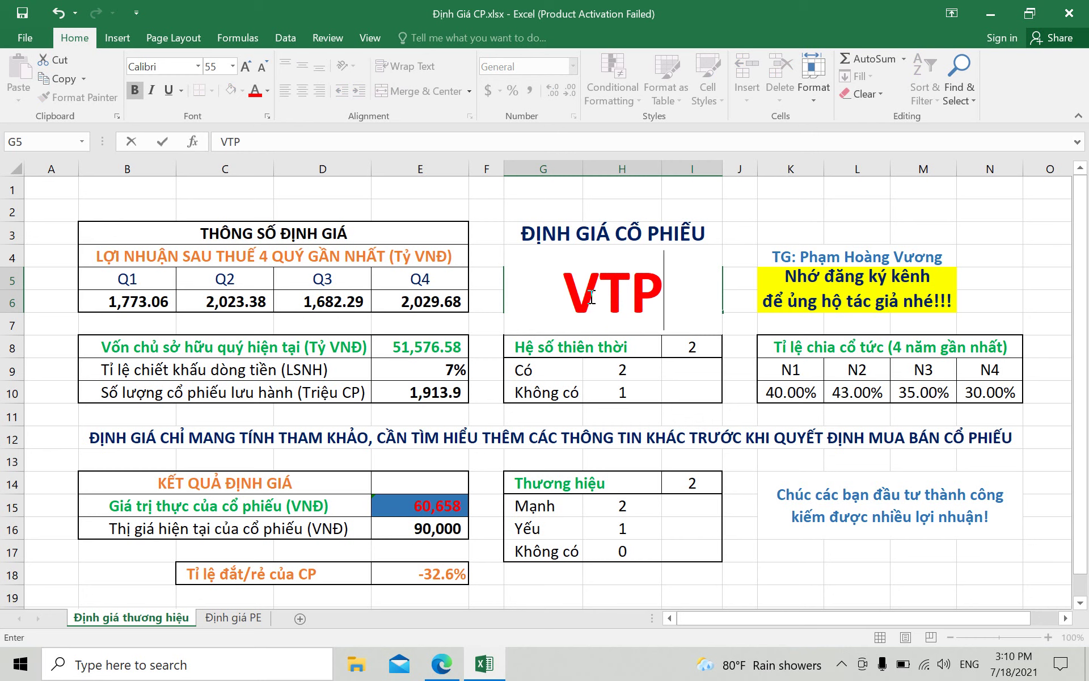
Switch to the FireAnt chart page in the browser and load the VTP symbol in place of GAS
{"action": "left_click", "coordinate": [442, 669]}
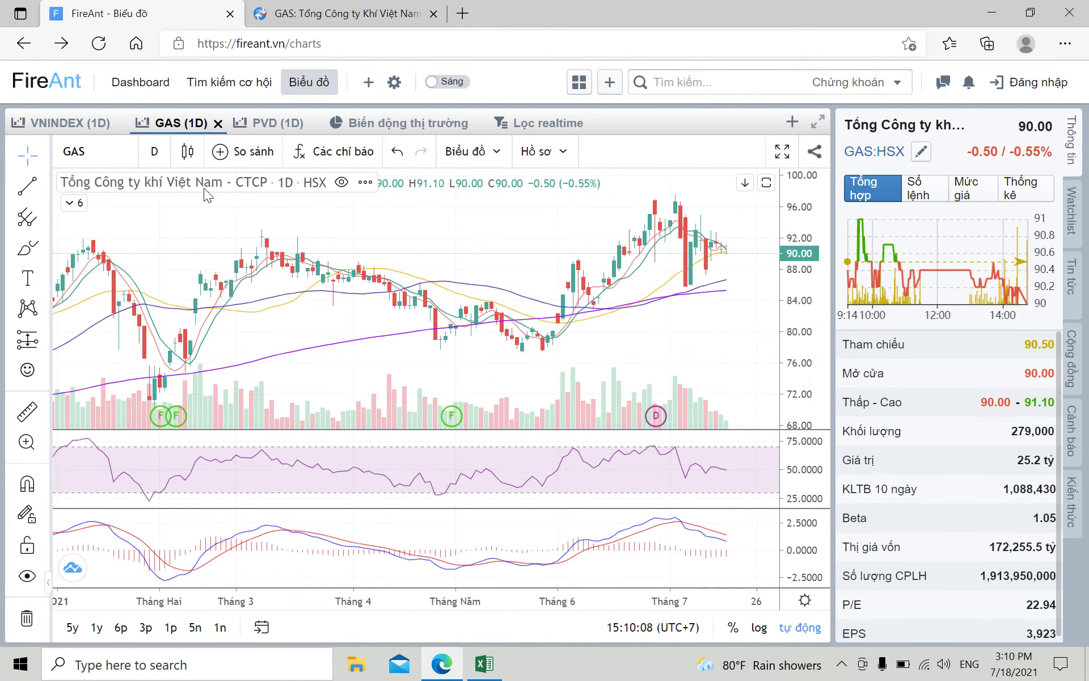
{"action": "left_click", "coordinate": [106, 152]}
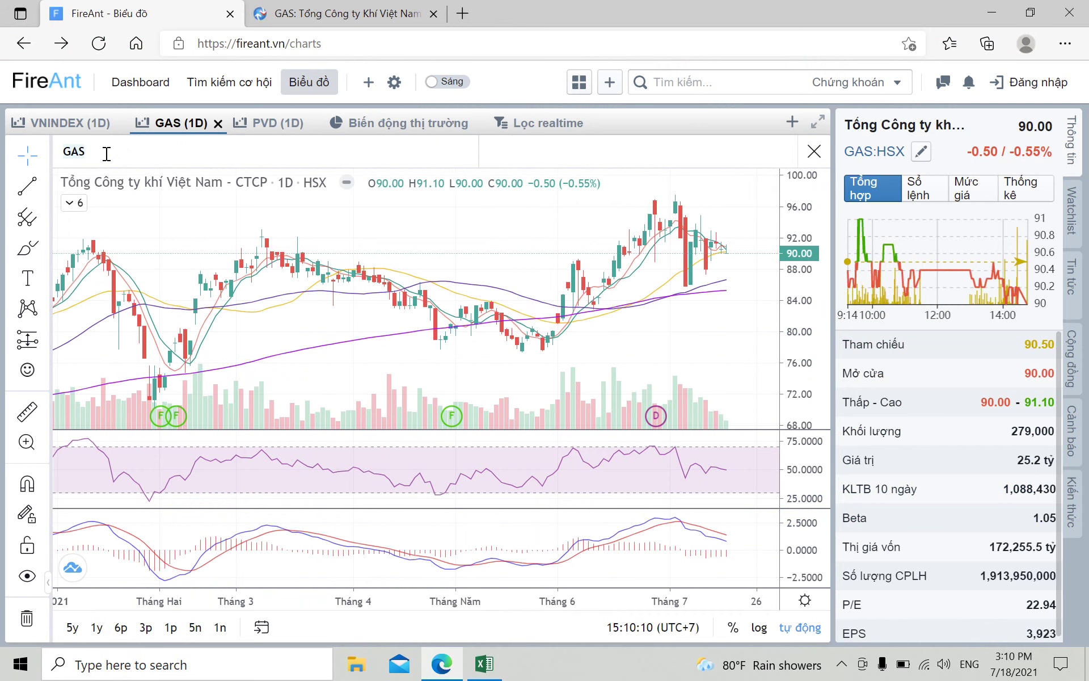
{"action": "key", "text": "BackSpace"}
{"action": "key", "text": "BackSpace"}
{"action": "key", "text": "BackSpace"}
{"action": "type", "text": "VTP"}
{"action": "key", "text": "Return"}
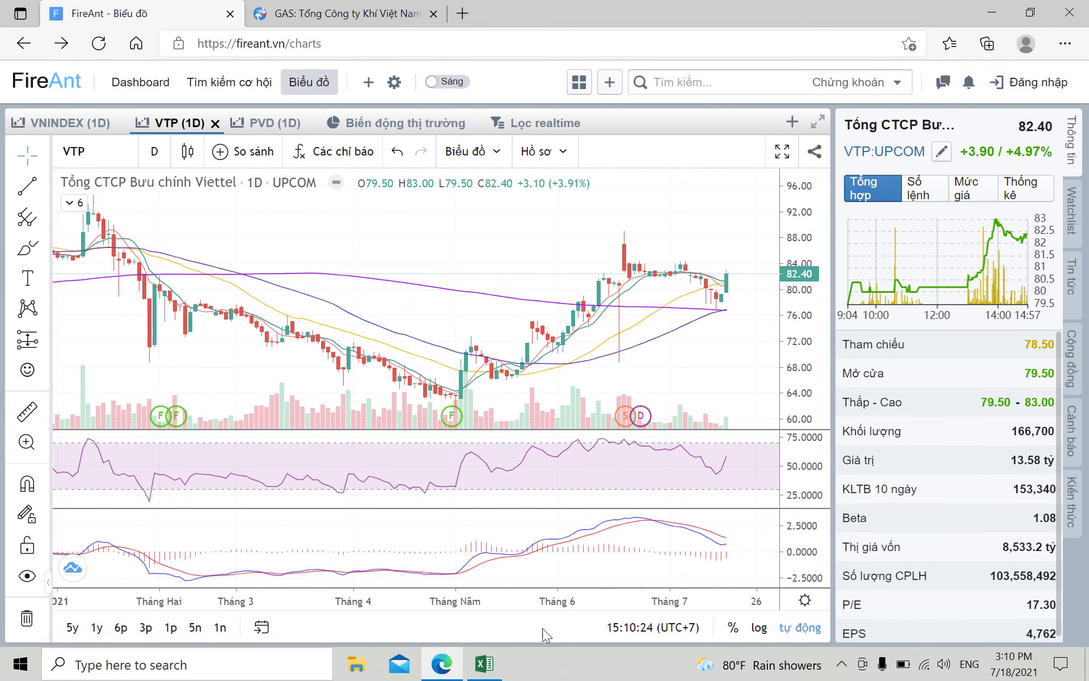
Back in the Excel valuation sheet, set the stock's current market price (Thị giá hiện tại) in E16 to 82400
{"action": "left_click", "coordinate": [484, 664]}
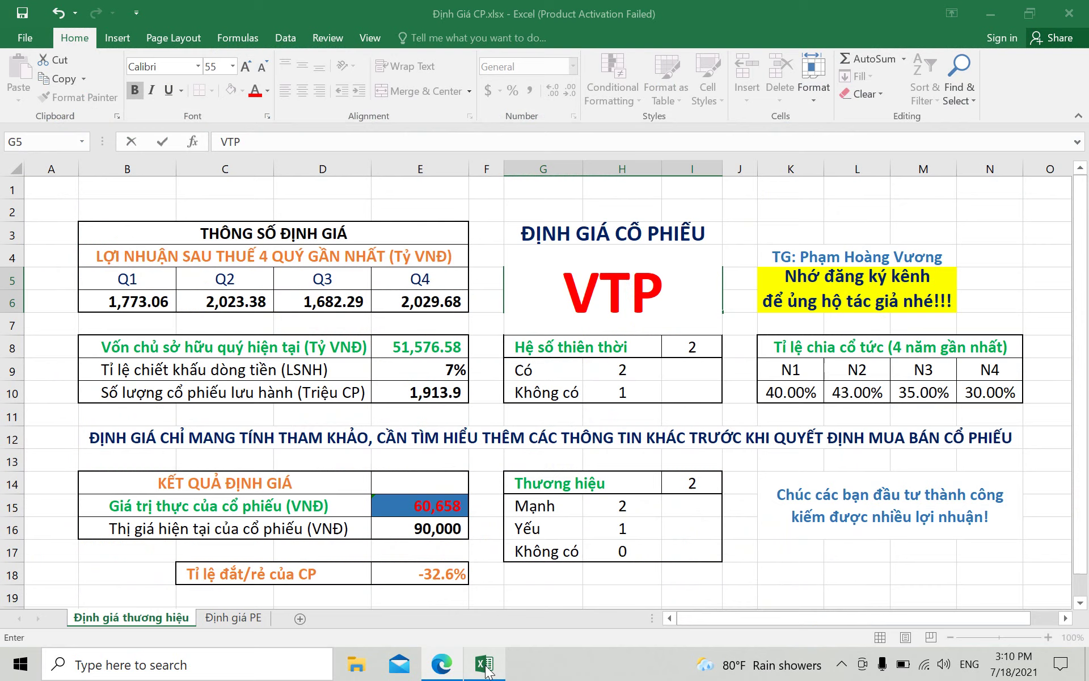
{"action": "left_click", "coordinate": [427, 534]}
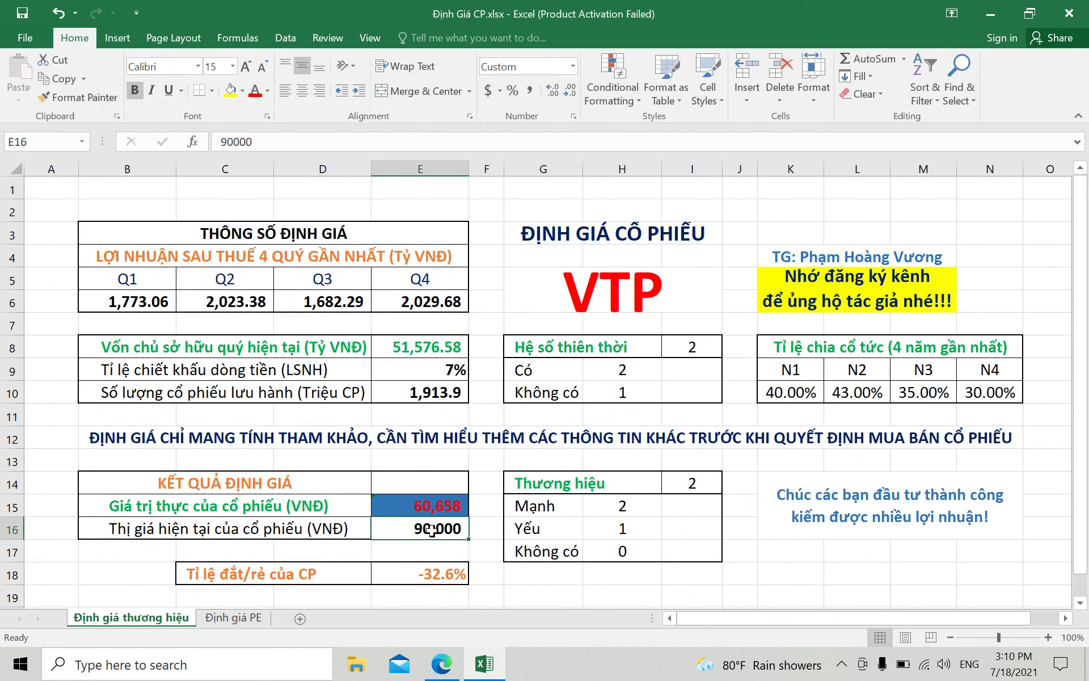
{"action": "type", "text": "82"}
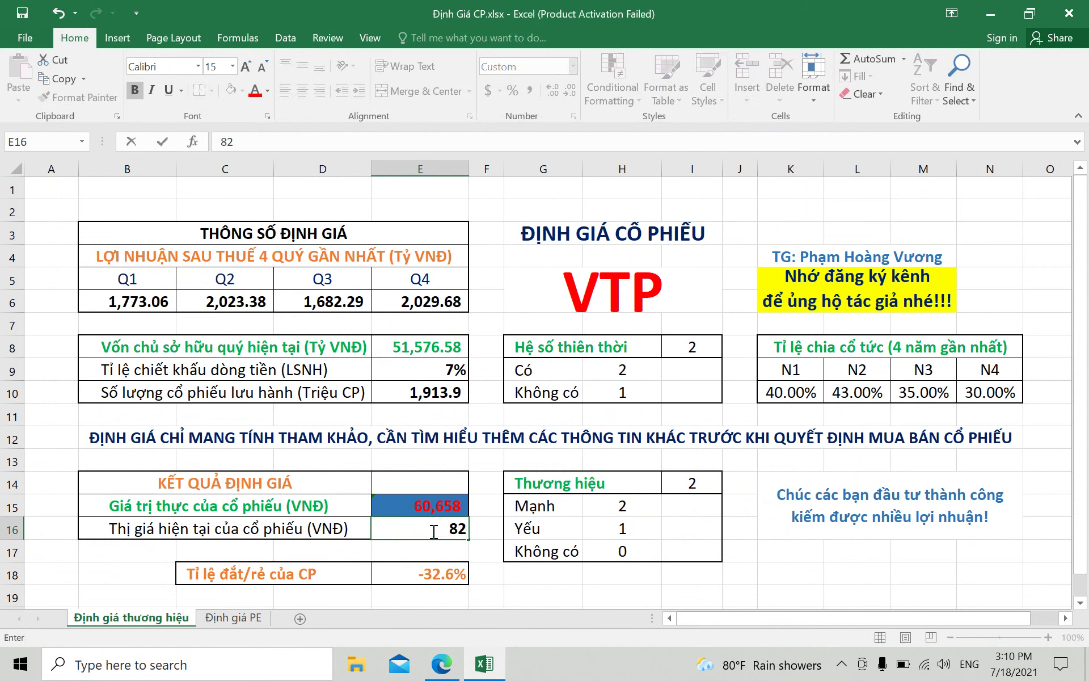
{"action": "type", "text": "400"}
{"action": "left_click", "coordinate": [529, 580]}
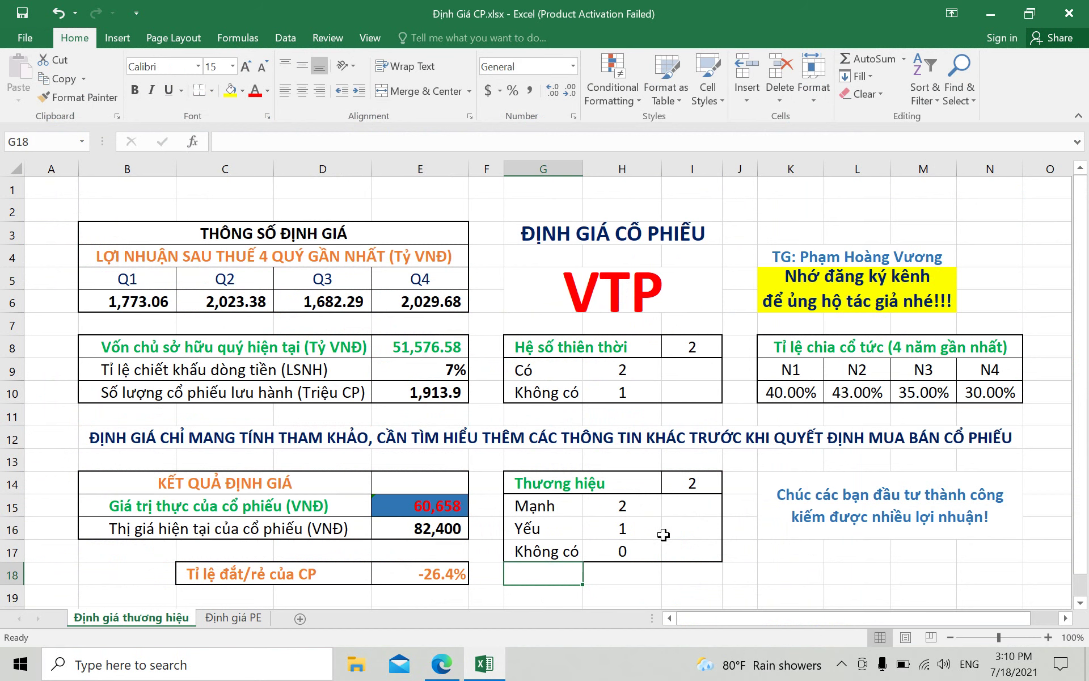
{"action": "left_click", "coordinate": [790, 568]}
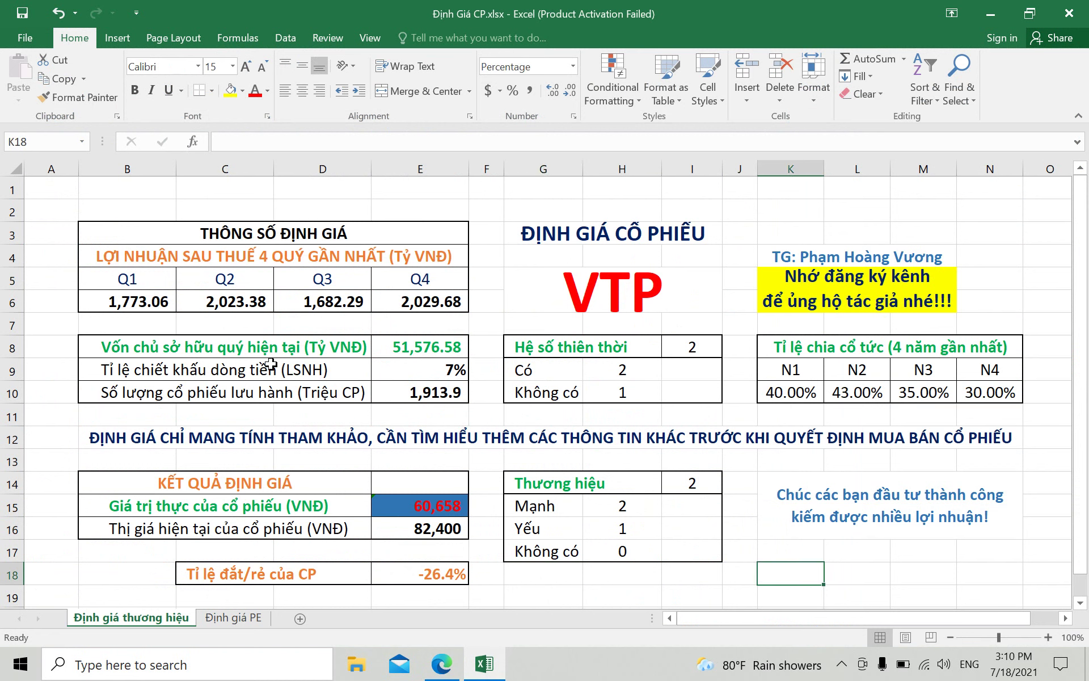
Look up VTP's outstanding share count on FireAnt and enter 103.5 million shares in cell E10 of the Excel sheet
{"action": "left_click", "coordinate": [434, 392]}
{"action": "left_click", "coordinate": [441, 664]}
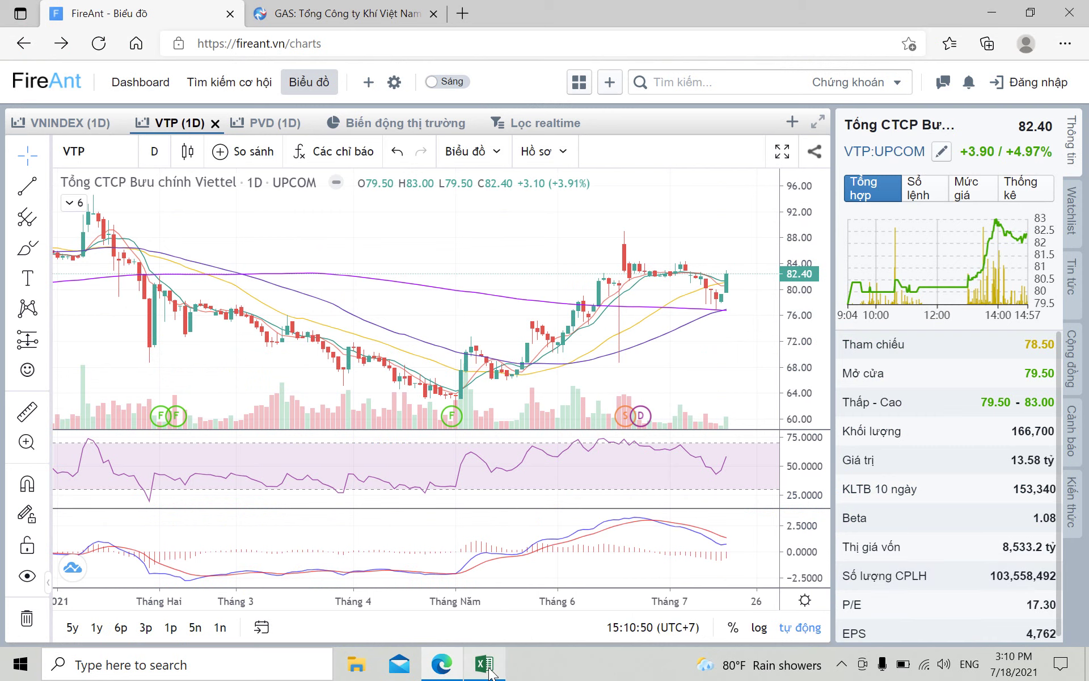
{"action": "left_click", "coordinate": [485, 665]}
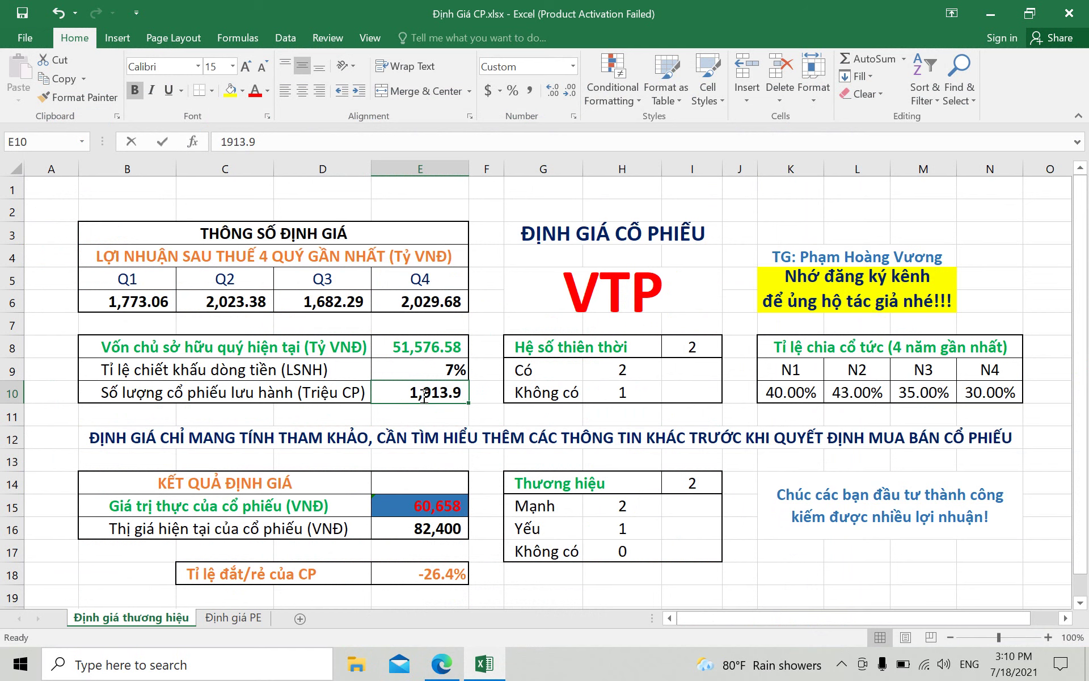
{"action": "type", "text": "103."}
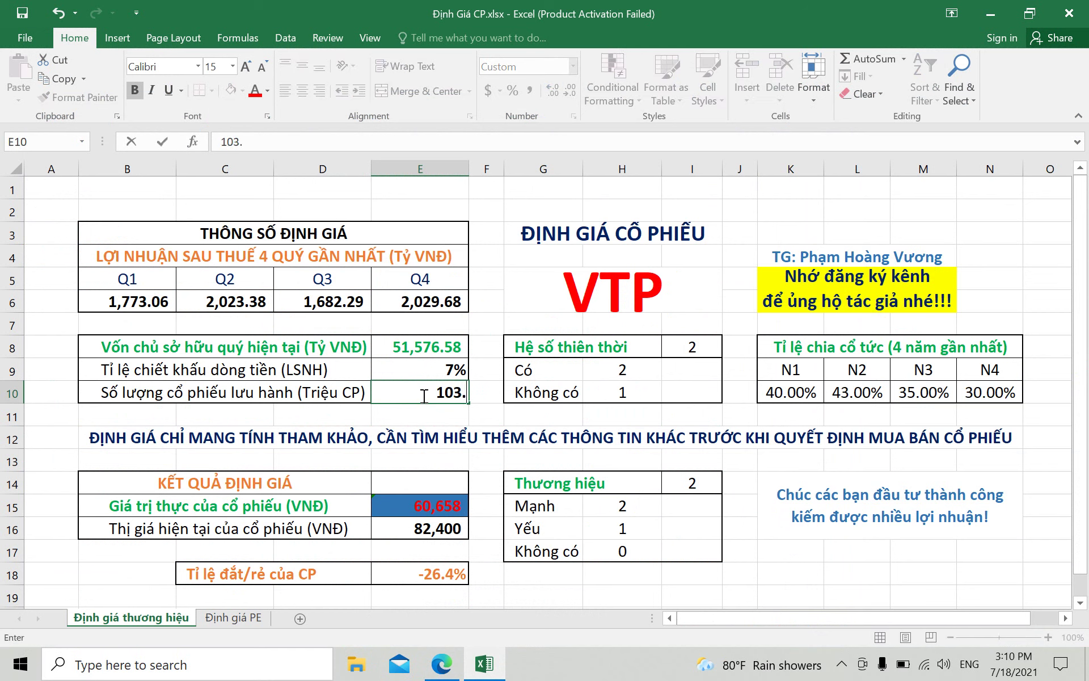
{"action": "type", "text": "5"}
On FireAnt, open VTP's company profile and show the quarterly balance sheet figures (Cân đối kế toán) in its financial section
{"action": "left_click", "coordinate": [442, 664]}
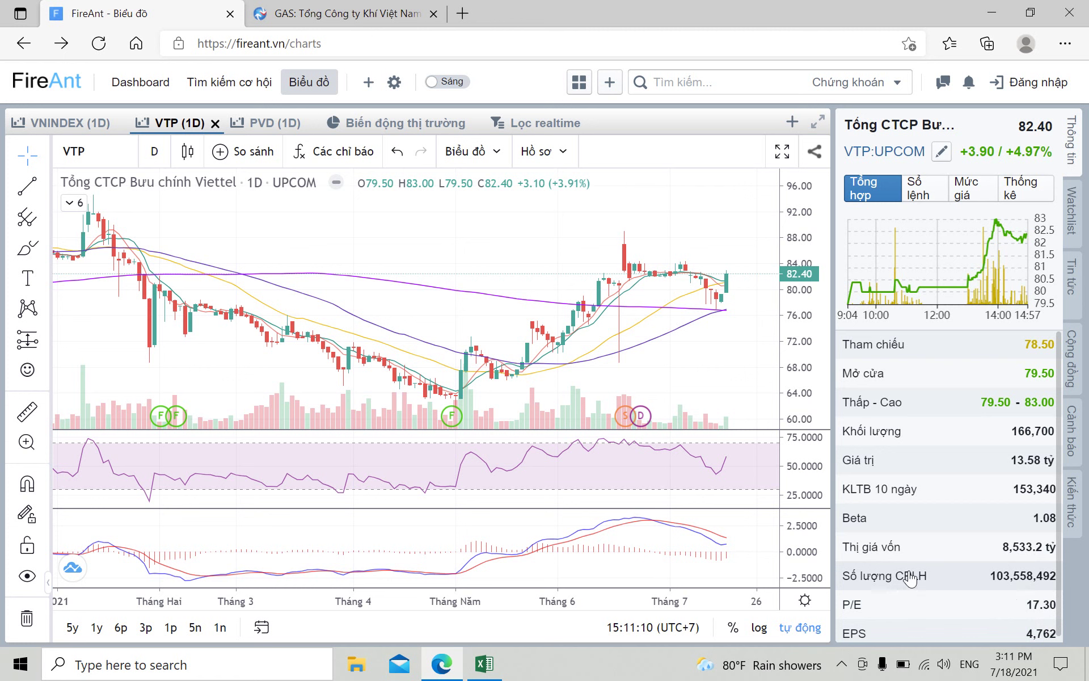
{"action": "left_click", "coordinate": [547, 151]}
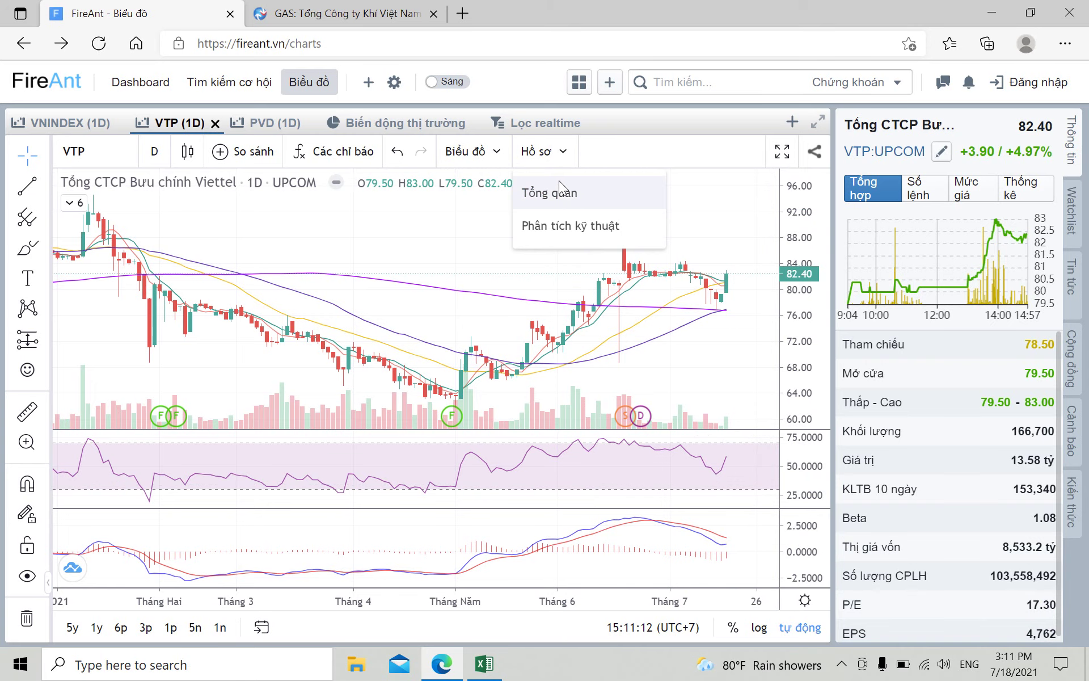
{"action": "left_click", "coordinate": [559, 187]}
{"action": "left_click", "coordinate": [702, 198]}
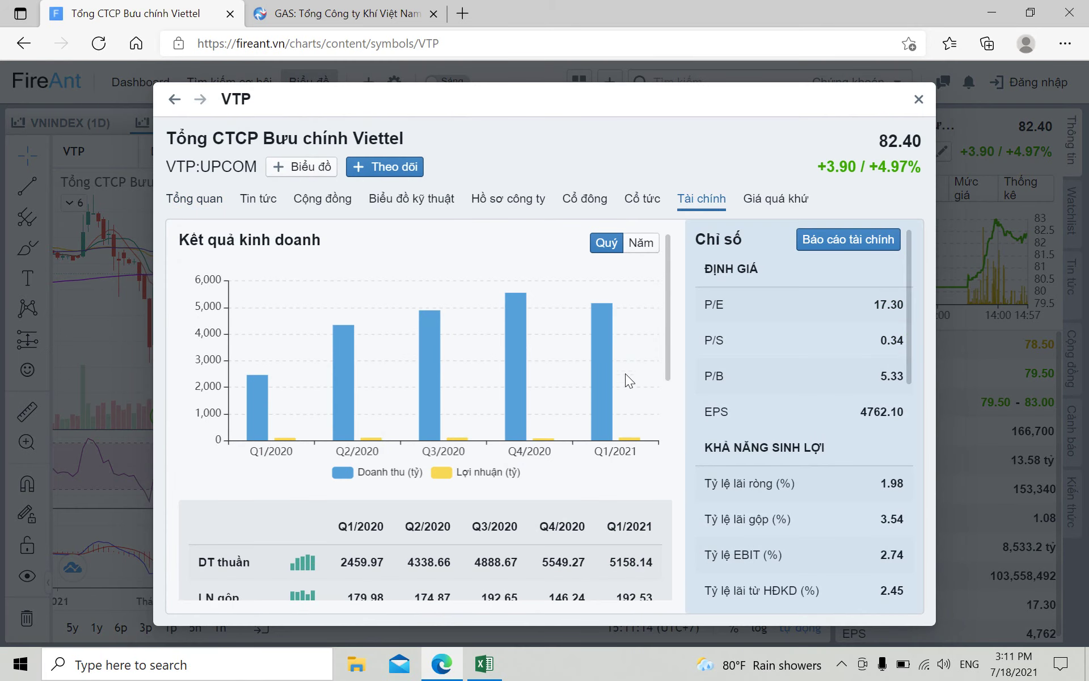
{"action": "scroll", "coordinate": [629, 380], "scroll_direction": "down", "scroll_amount": 10}
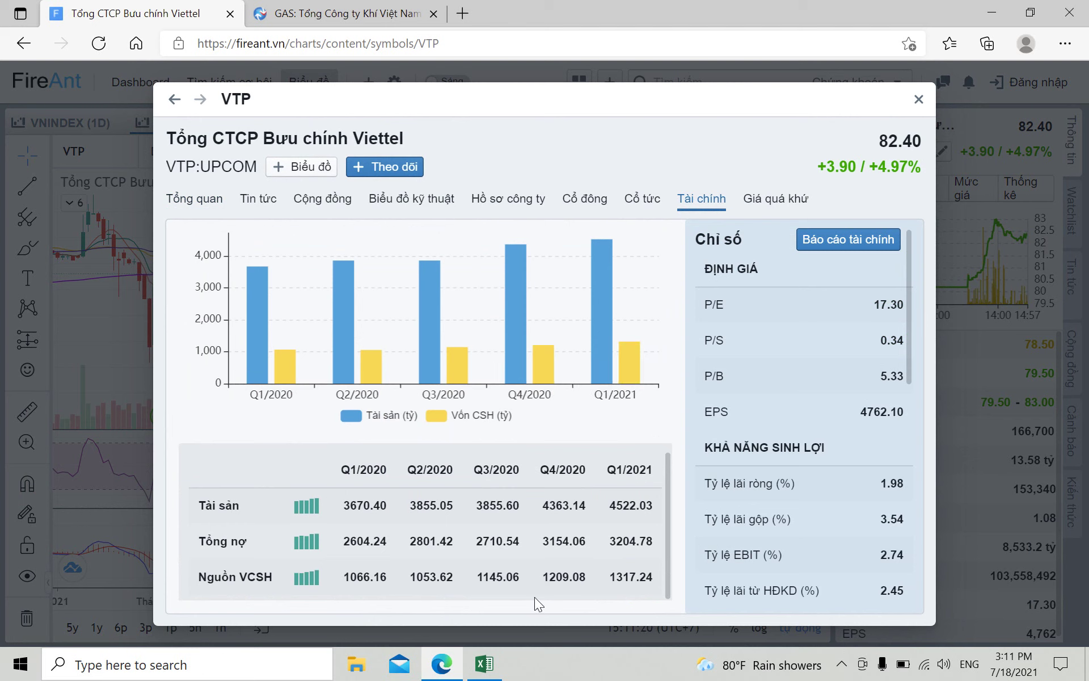
In Excel, set the current-quarter owner's equity (Vốn chủ sở hữu) in E8 to 1317.24
{"action": "left_click", "coordinate": [484, 663]}
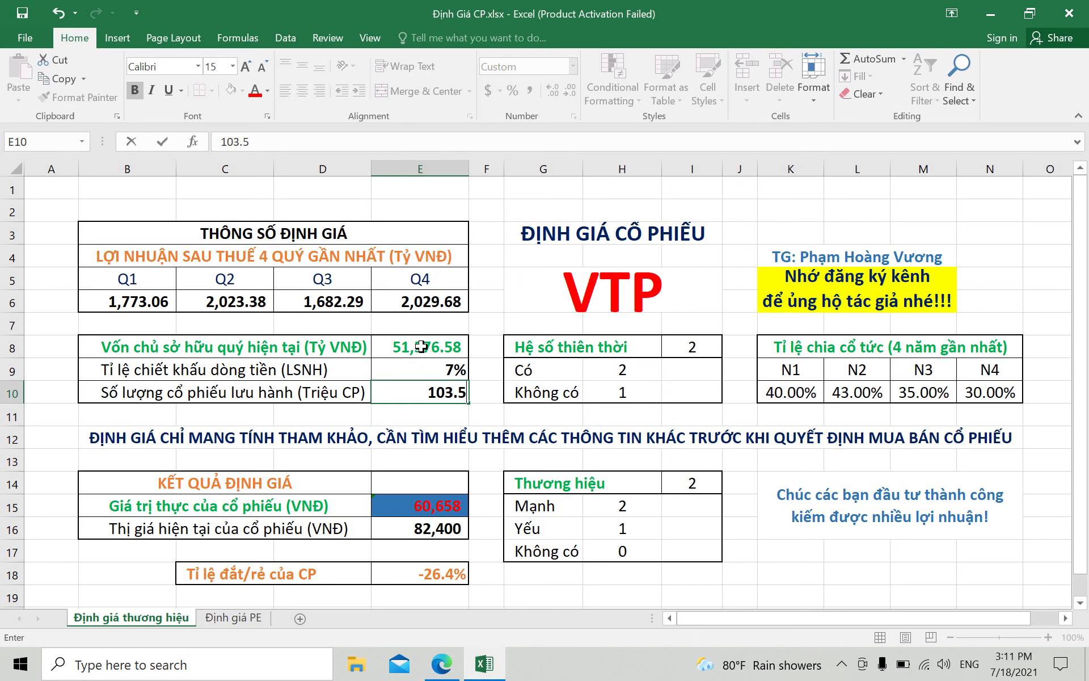
{"action": "left_click", "coordinate": [421, 347]}
{"action": "type", "text": "131"}
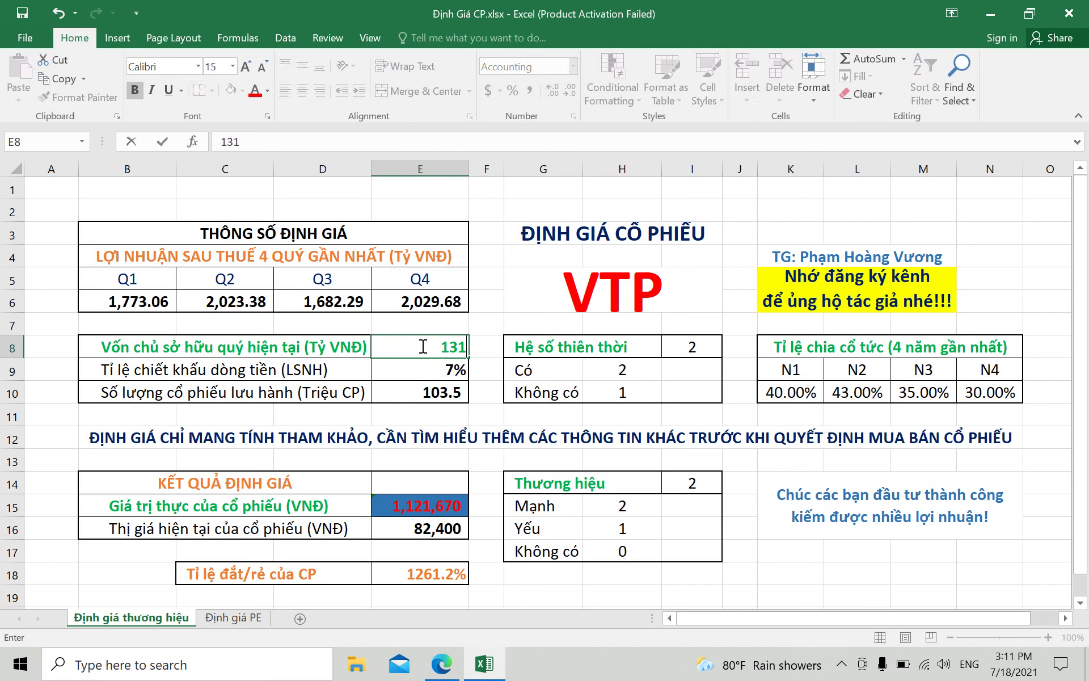
{"action": "type", "text": "7.24"}
Look up VTP's Q1/2021 after-tax profit on FireAnt and enter 108.58 as the Q4 profit in cell E6 of the Excel sheet
{"action": "left_click", "coordinate": [437, 314]}
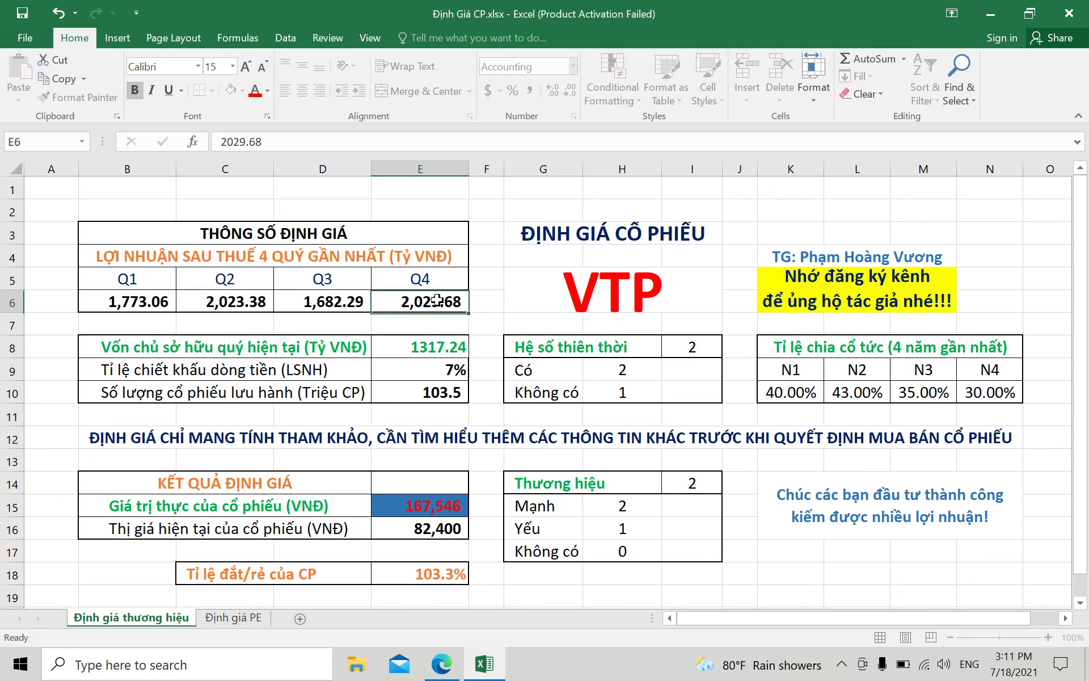
{"action": "left_click", "coordinate": [442, 672]}
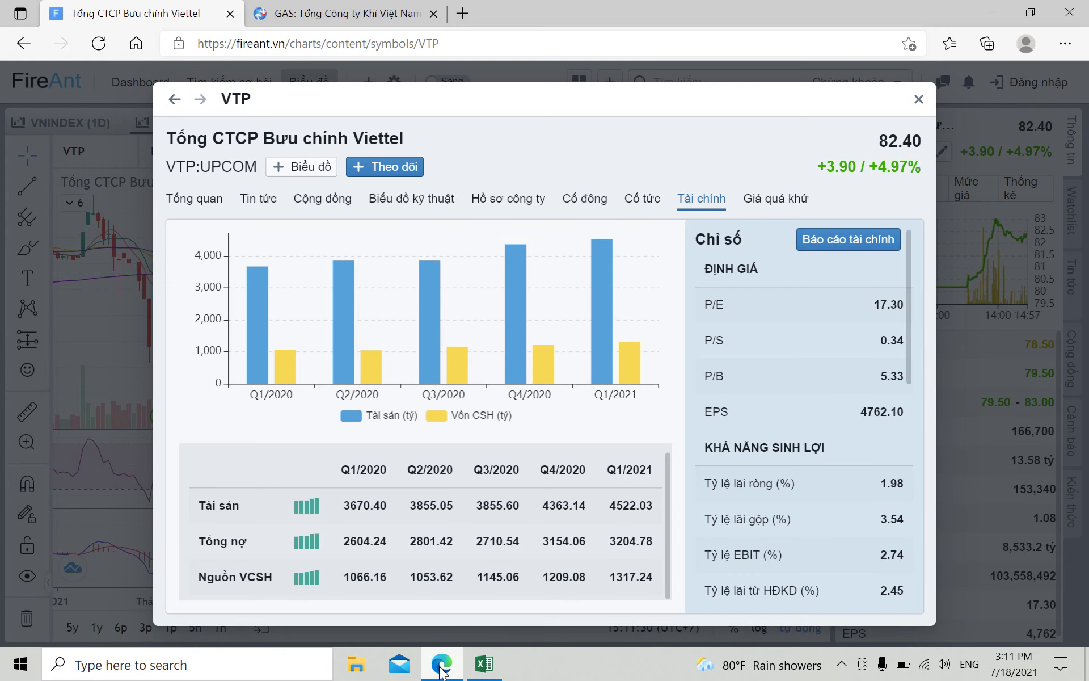
{"action": "scroll", "coordinate": [601, 340], "scroll_direction": "down", "scroll_amount": 3}
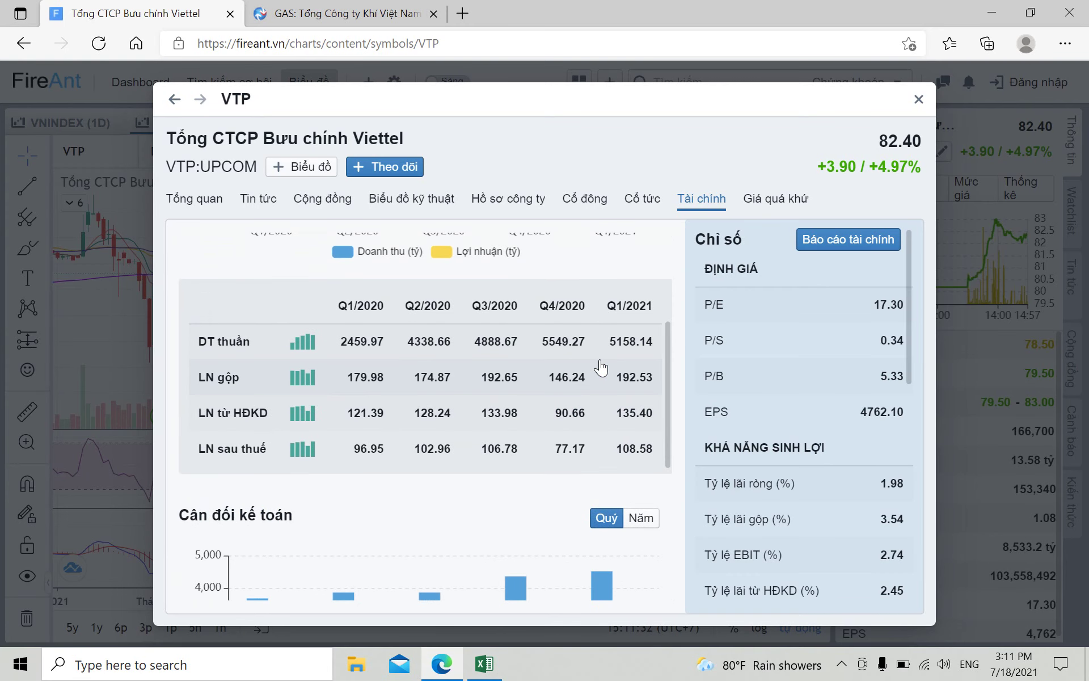
{"action": "scroll", "coordinate": [601, 368], "scroll_direction": "up", "scroll_amount": 4}
{"action": "scroll", "coordinate": [602, 368], "scroll_direction": "down", "scroll_amount": 4}
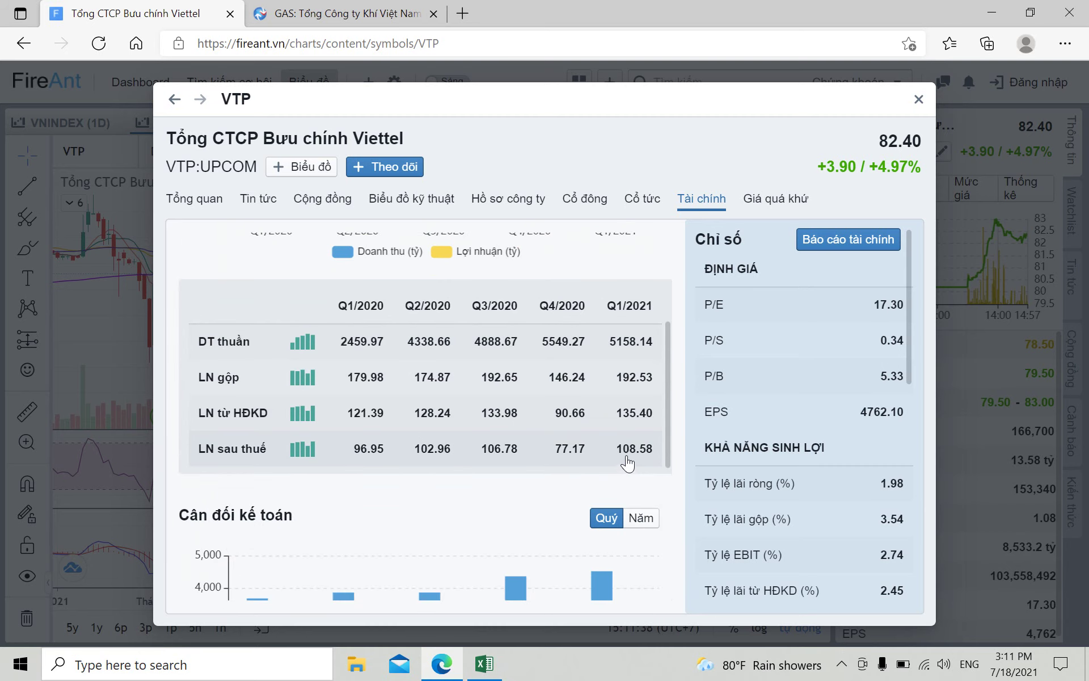
{"action": "left_click", "coordinate": [484, 663]}
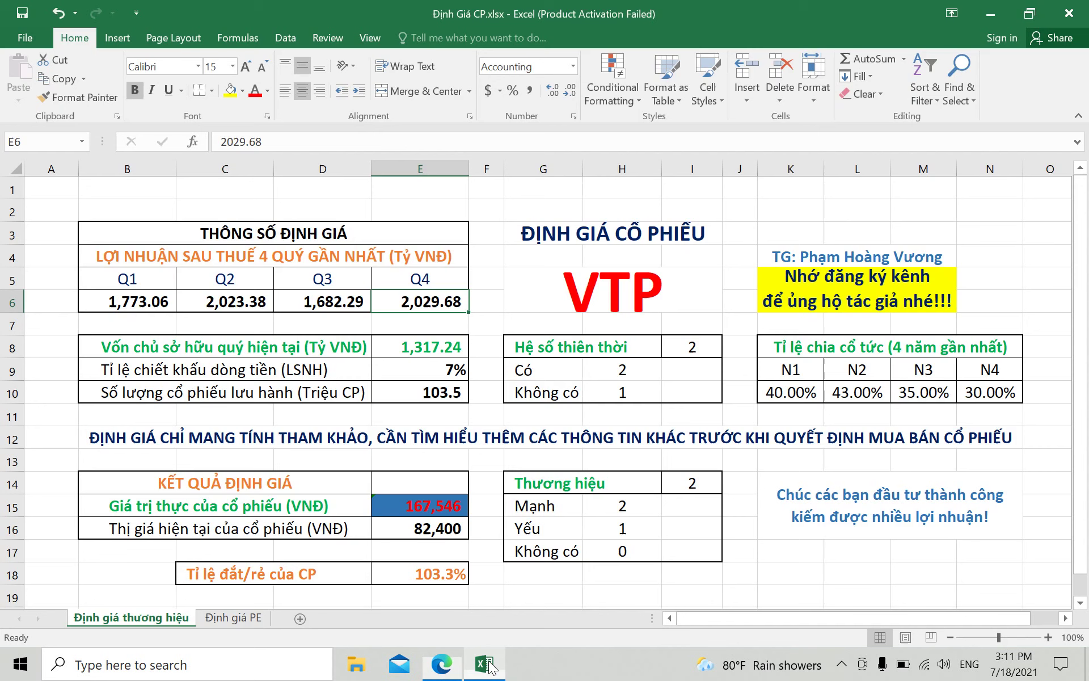
{"action": "double_click", "coordinate": [438, 304]}
{"action": "type", "text": "108."}
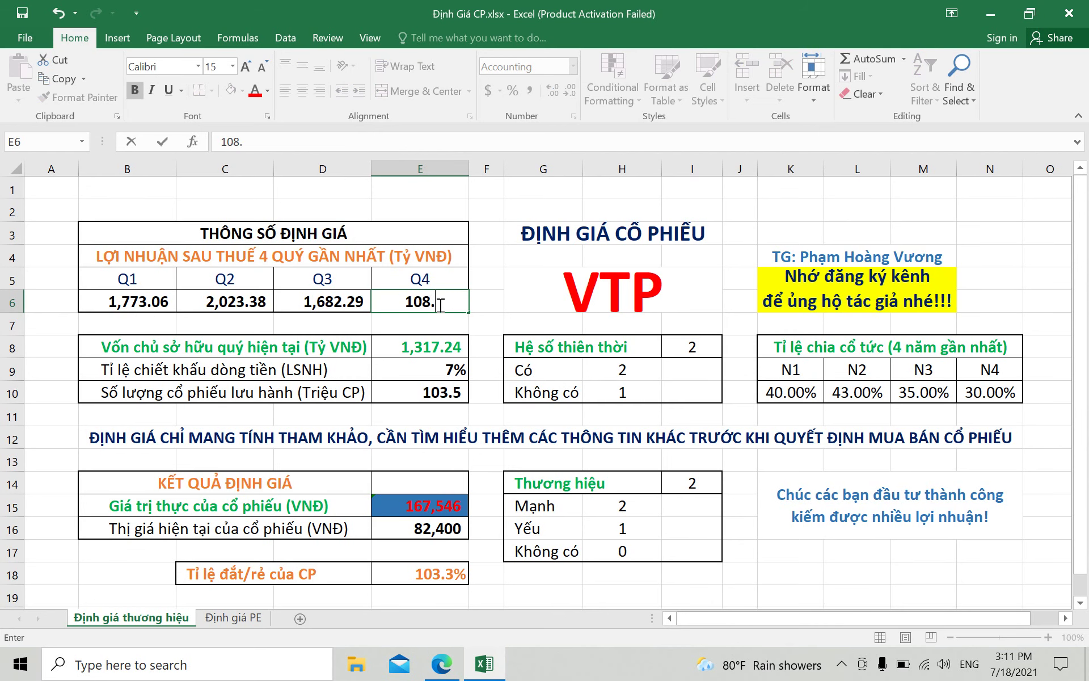
{"action": "type", "text": "58"}
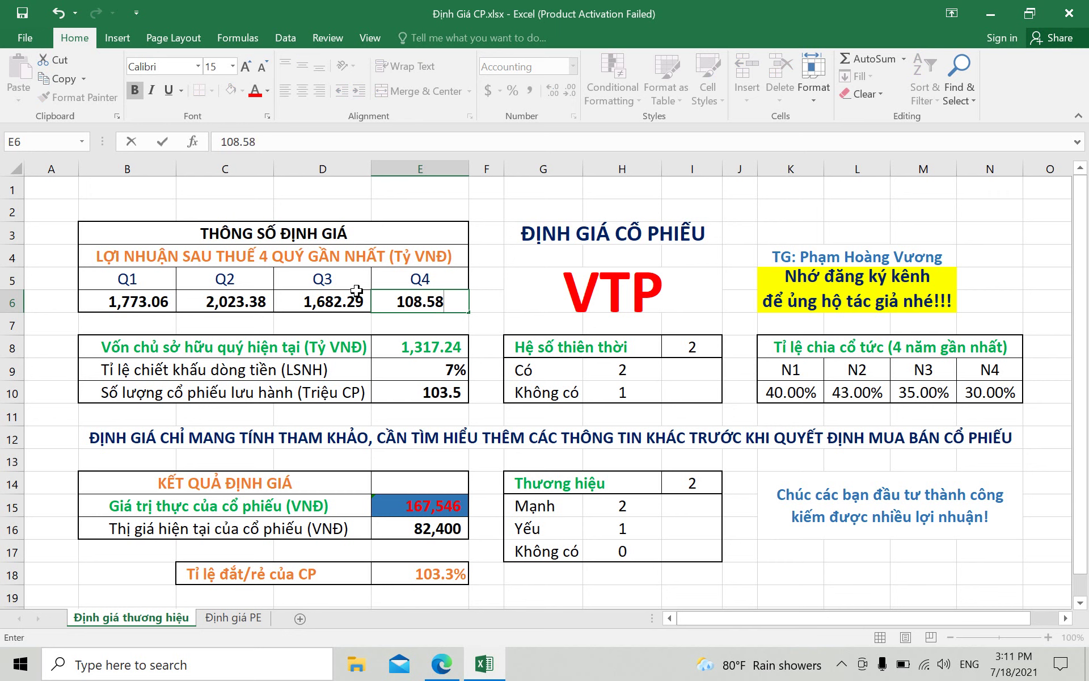
Check VTP's Q4/2020 after-tax profit on FireAnt and enter 77.17 as the Q3 profit in cell D6 of the Excel sheet
{"action": "left_click", "coordinate": [318, 309]}
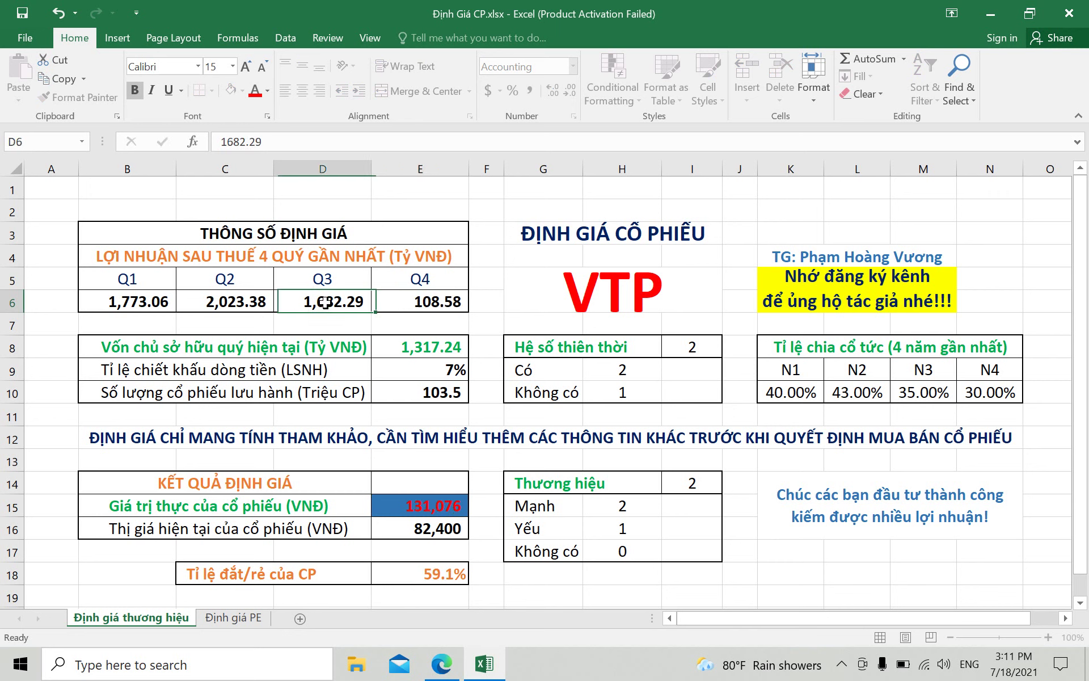
{"action": "left_click", "coordinate": [443, 663]}
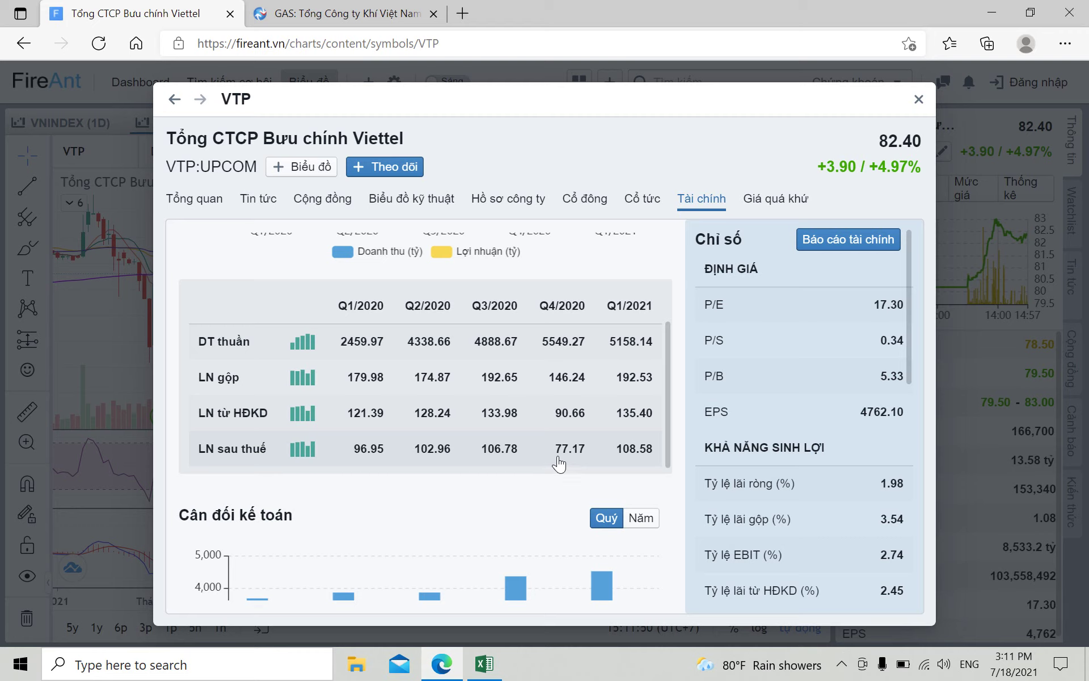
{"action": "left_click", "coordinate": [485, 665]}
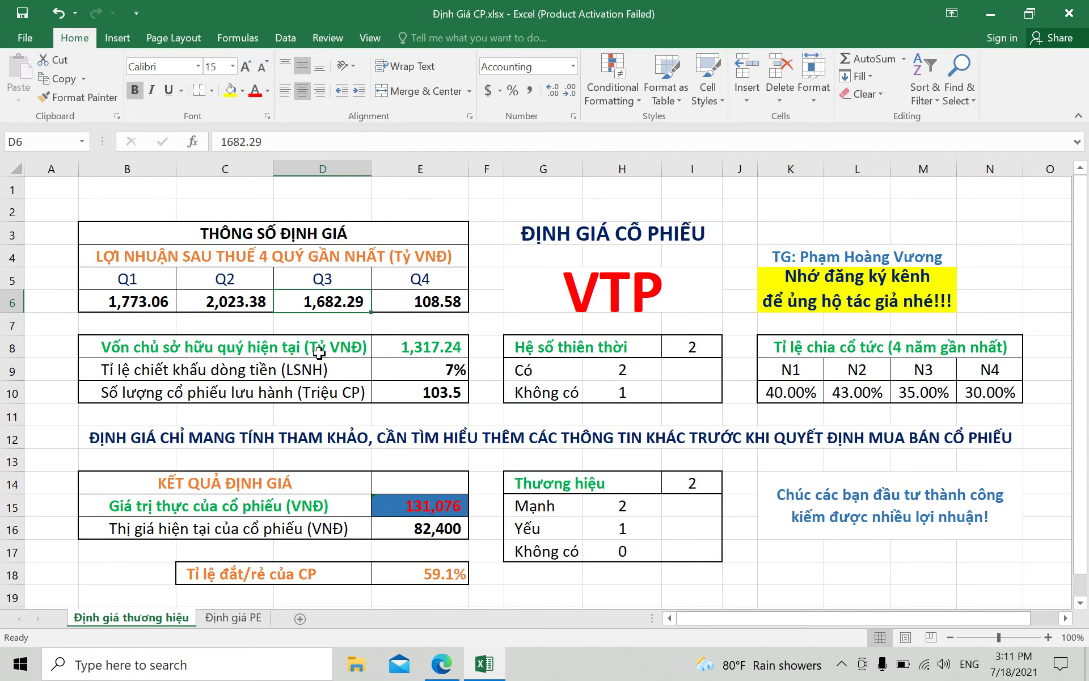
{"action": "type", "text": "77.17"}
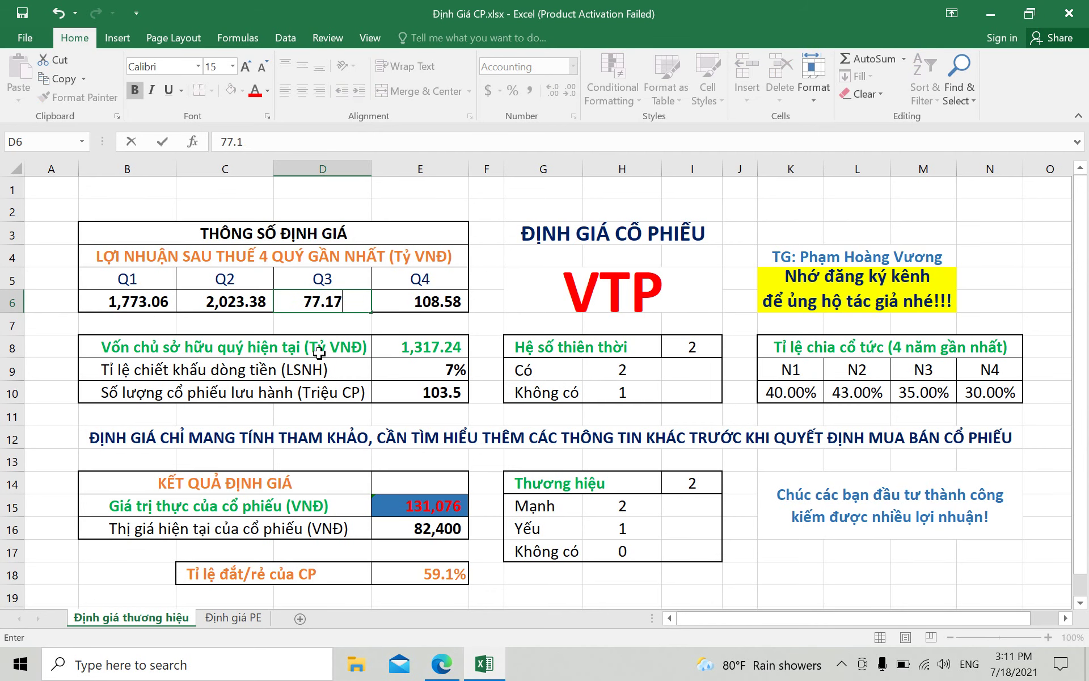
Check VTP's Q3/2020 after-tax profit on FireAnt and enter 106.78 as the Q2 profit in cell C6 of the Excel sheet
{"action": "left_click", "coordinate": [265, 314]}
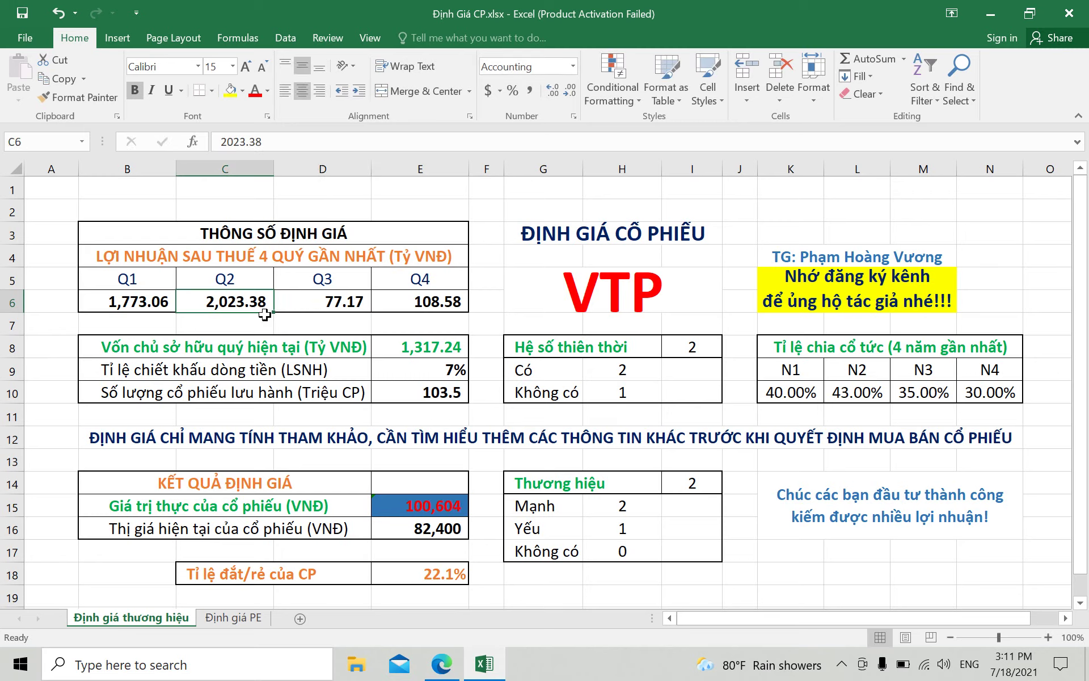
{"action": "left_click", "coordinate": [441, 664]}
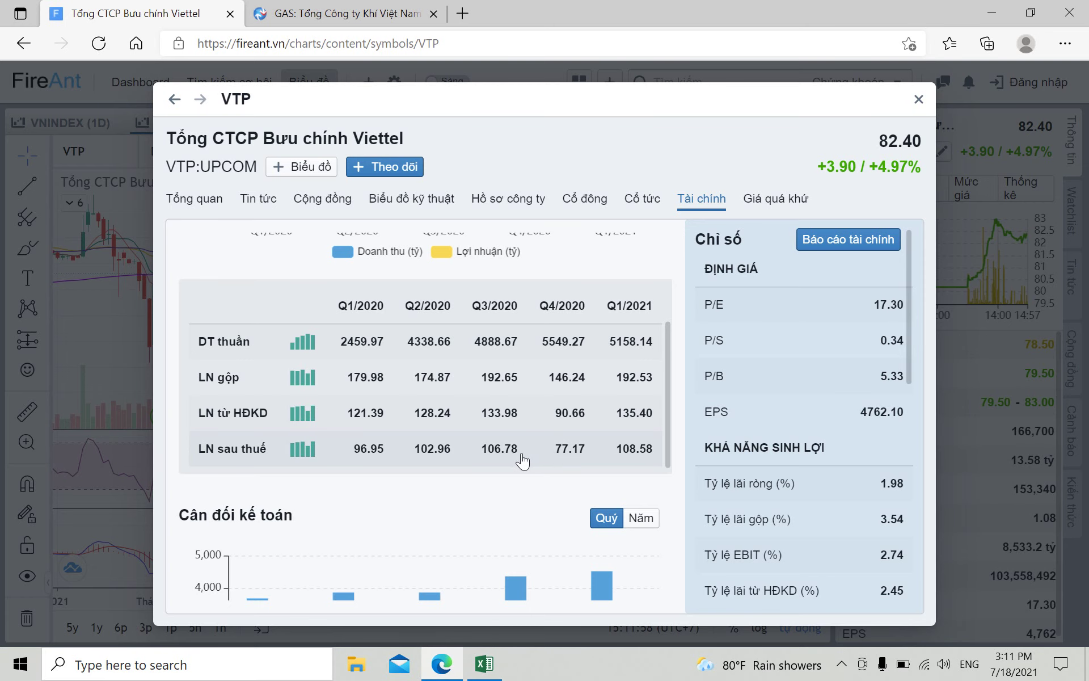
{"action": "left_click", "coordinate": [482, 663]}
{"action": "type", "text": "1"}
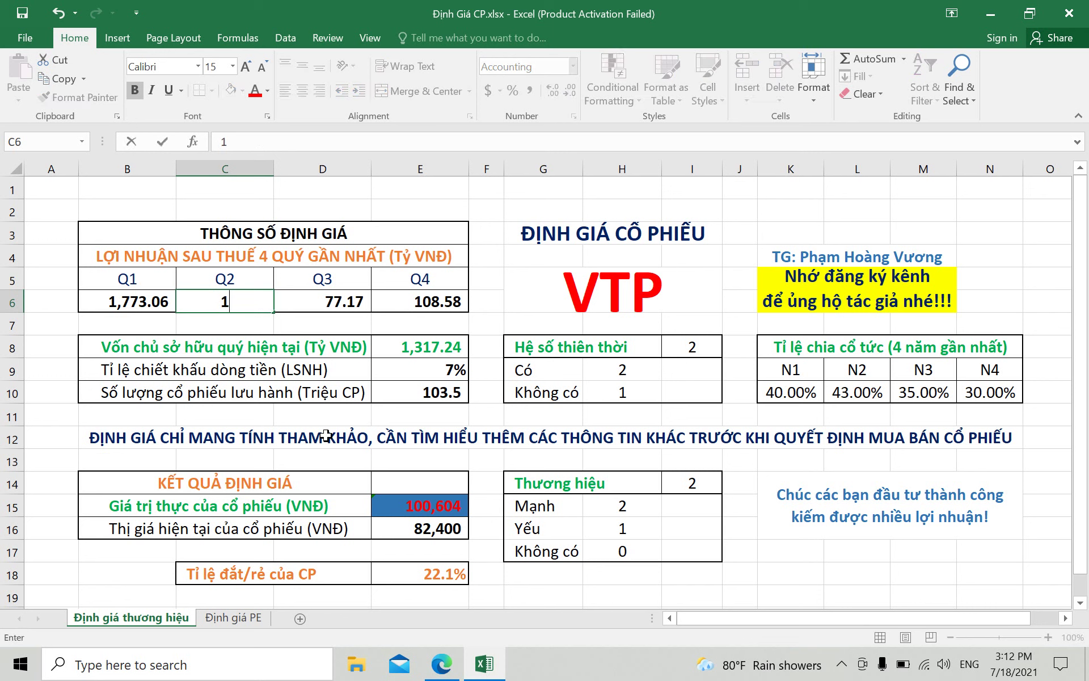
{"action": "type", "text": "06.78"}
Check VTP's Q2/2020 after-tax profit on FireAnt and enter 102.96 as the Q1 profit in cell B6 of the Excel sheet
{"action": "left_click", "coordinate": [142, 305]}
{"action": "left_click", "coordinate": [441, 665]}
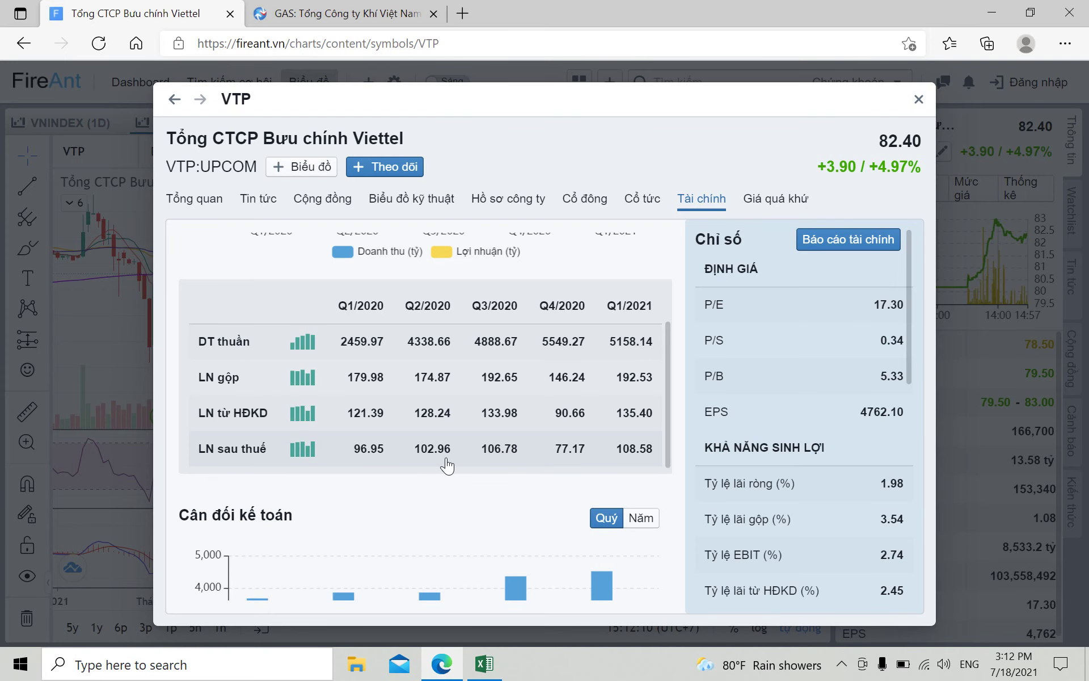
{"action": "left_click", "coordinate": [484, 664]}
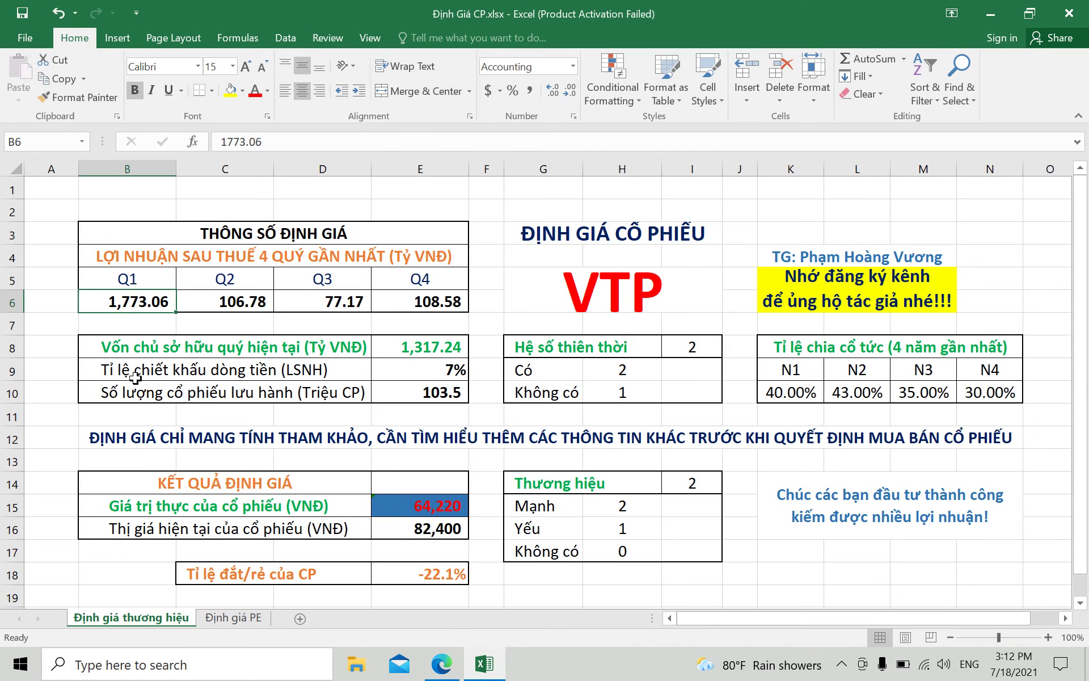
{"action": "type", "text": "1"}
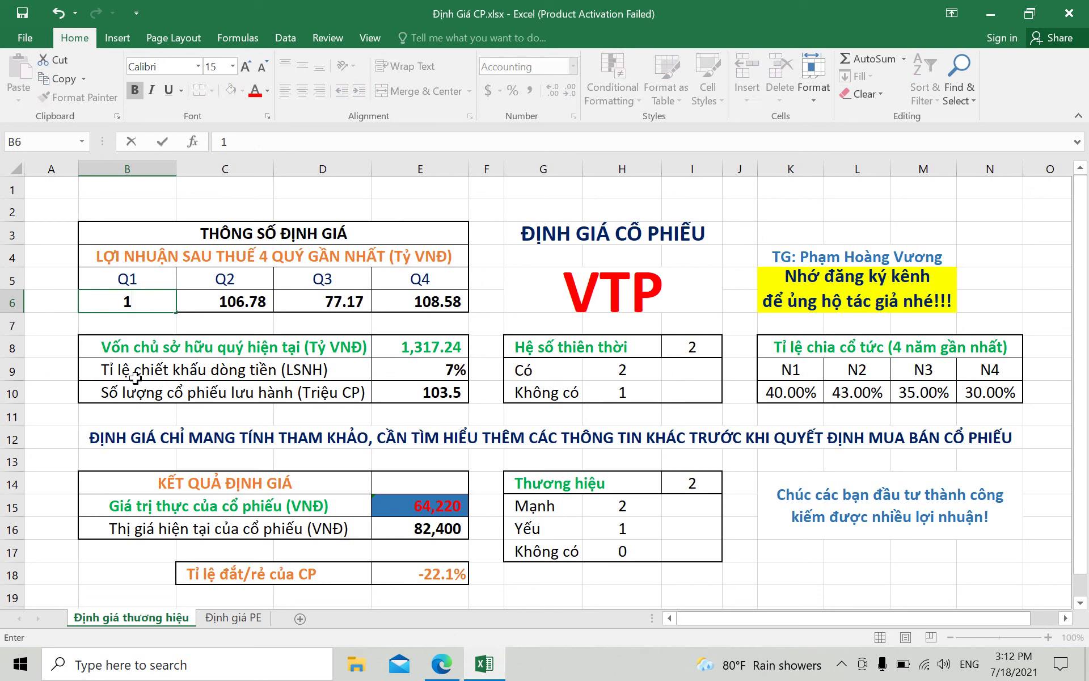
{"action": "type", "text": "02.96"}
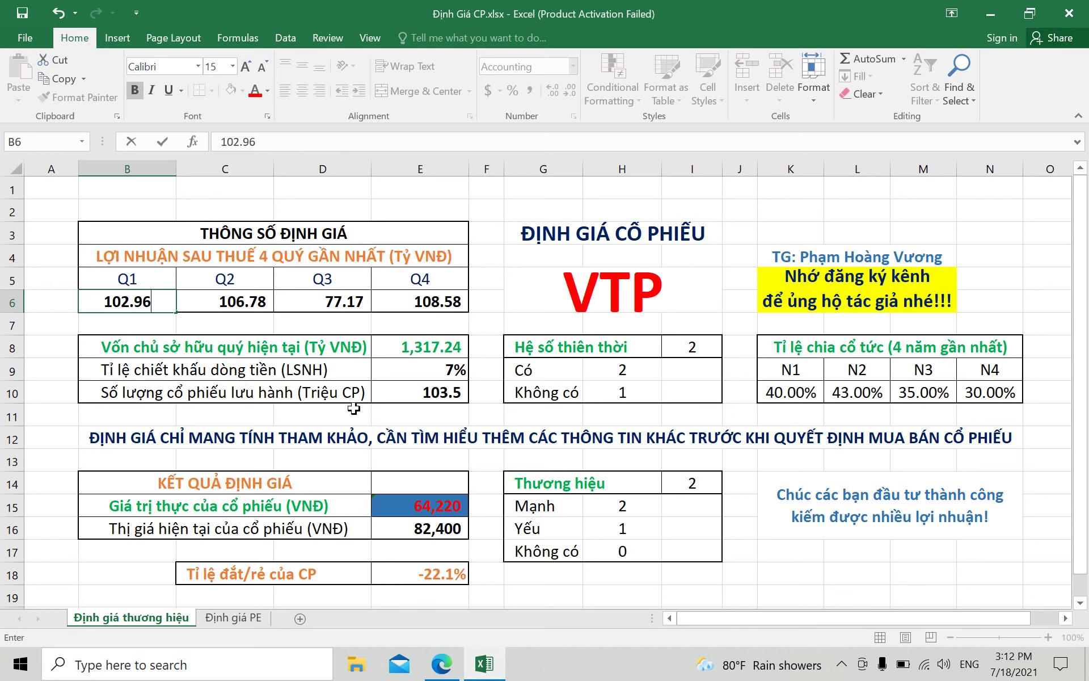
Check VTP's 2021 cash and stock dividends on FireAnt and enter 39.7% as the N1 dividend rate in cell K10 of the Excel sheet
{"action": "left_click", "coordinate": [442, 665]}
{"action": "left_click", "coordinate": [637, 199]}
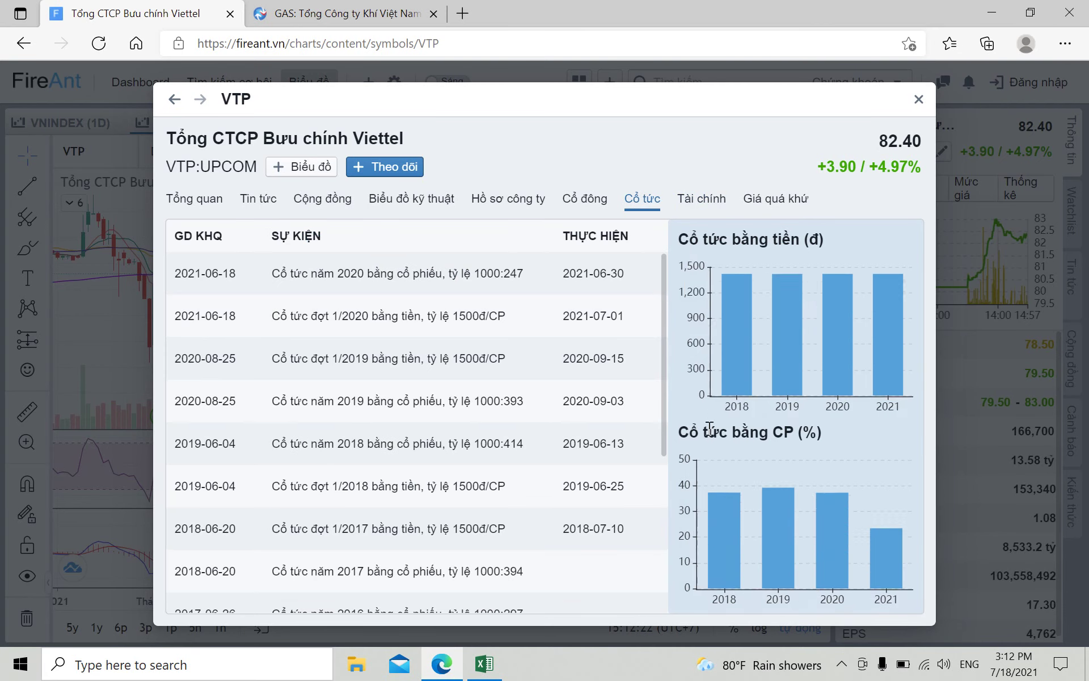
{"action": "mouse_move", "coordinate": [897, 346]}
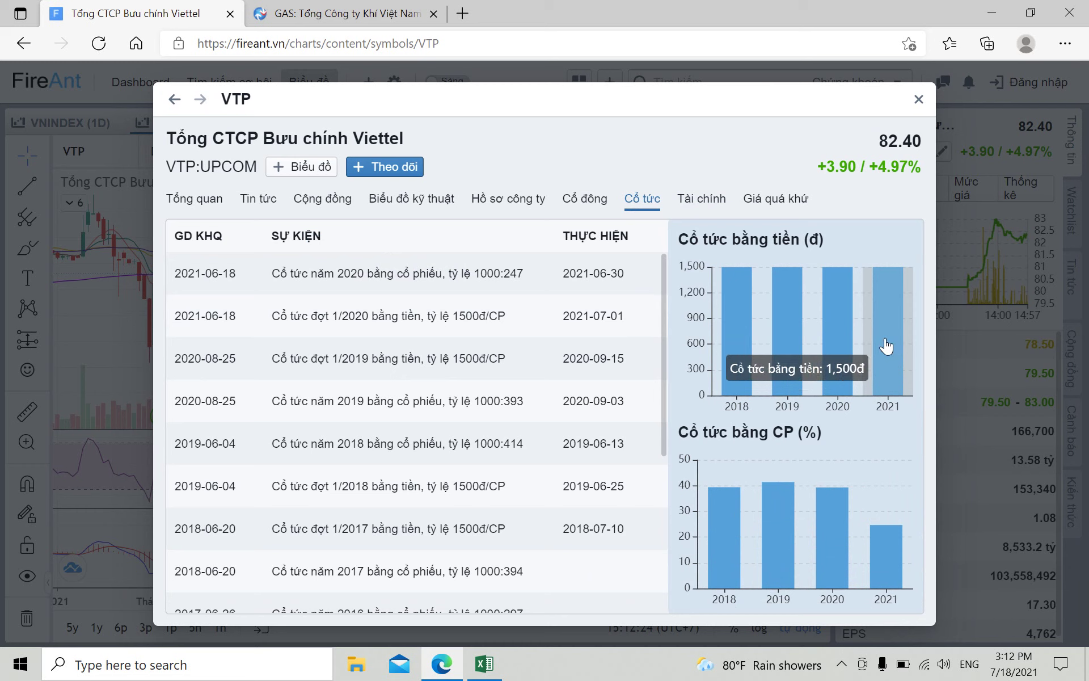
{"action": "mouse_move", "coordinate": [889, 567]}
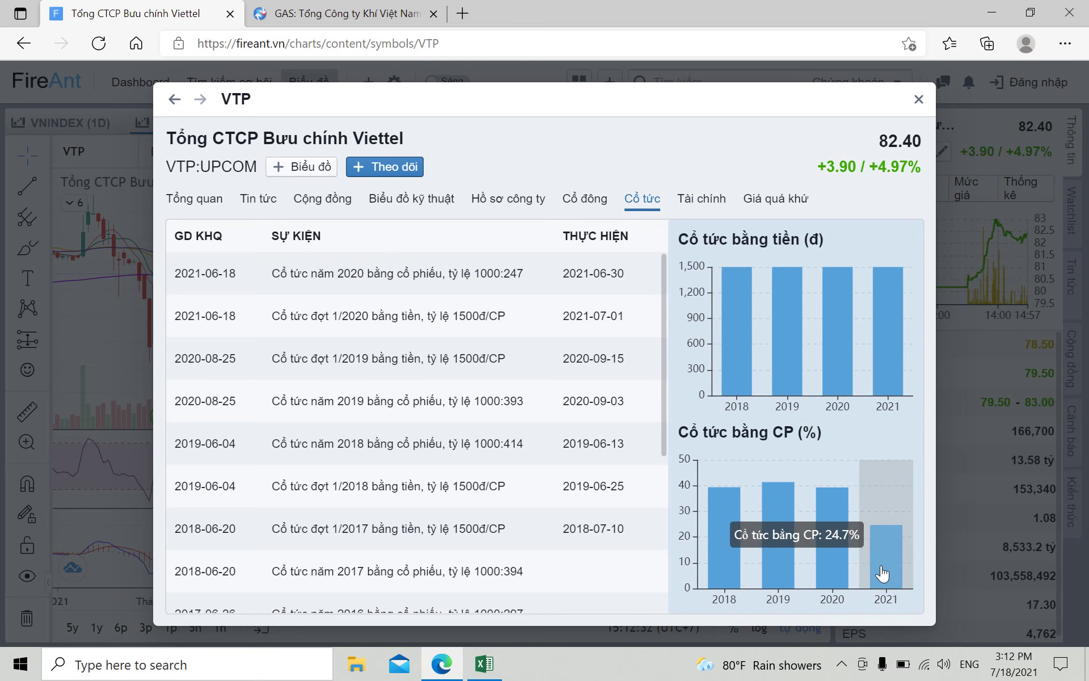
{"action": "mouse_move", "coordinate": [892, 379]}
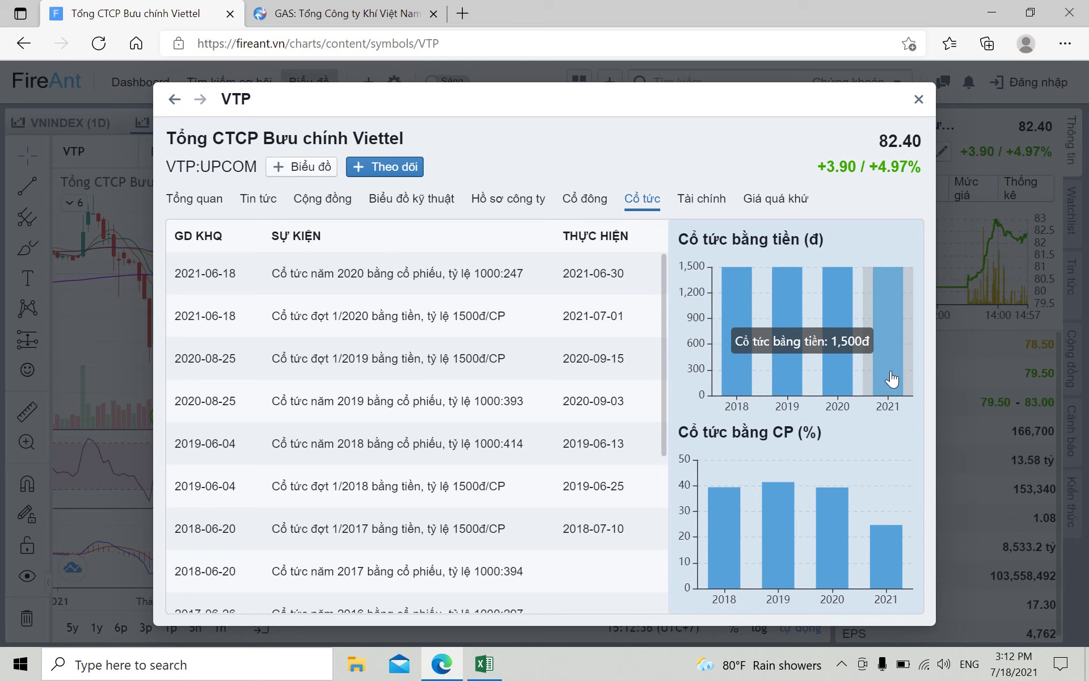
{"action": "mouse_move", "coordinate": [891, 530]}
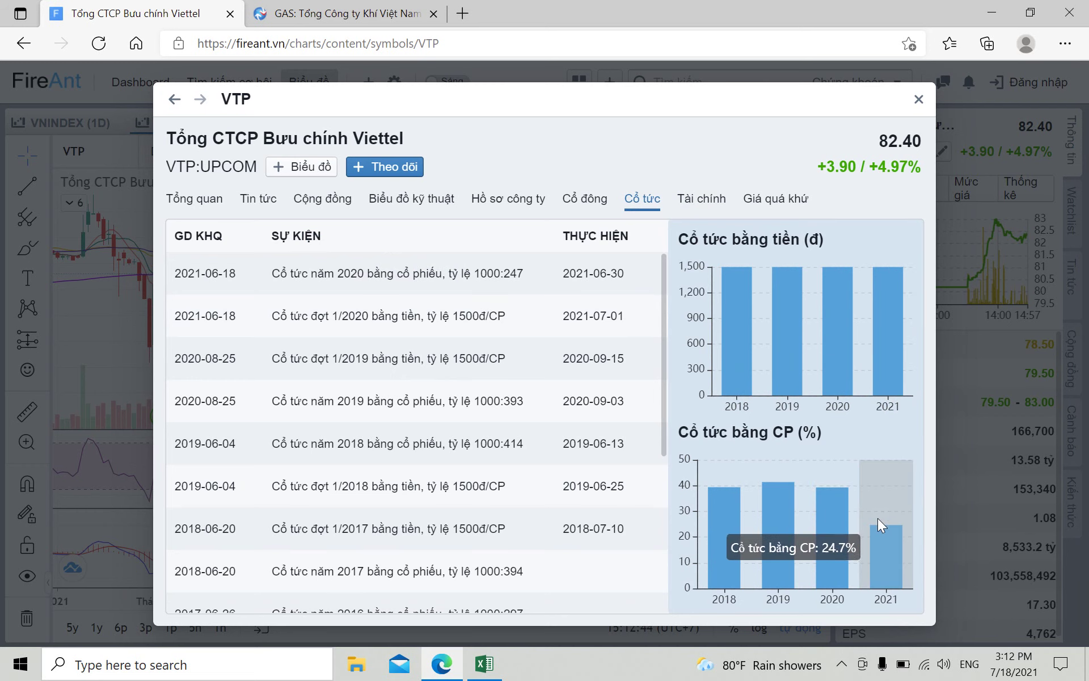
{"action": "left_click", "coordinate": [479, 666]}
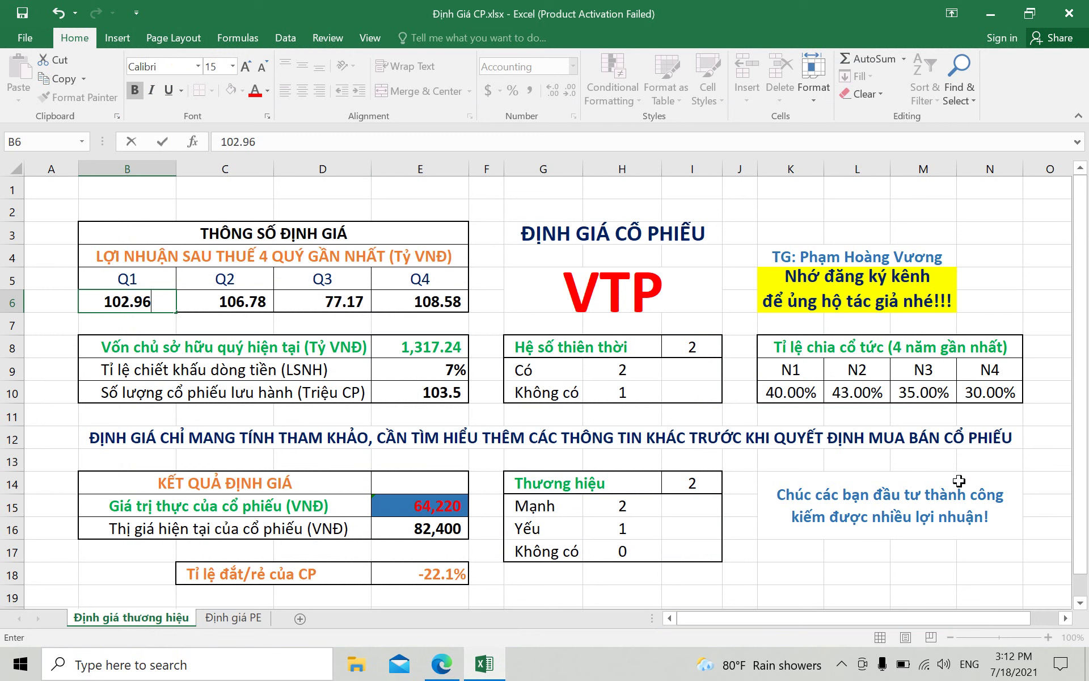
{"action": "left_click", "coordinate": [789, 398]}
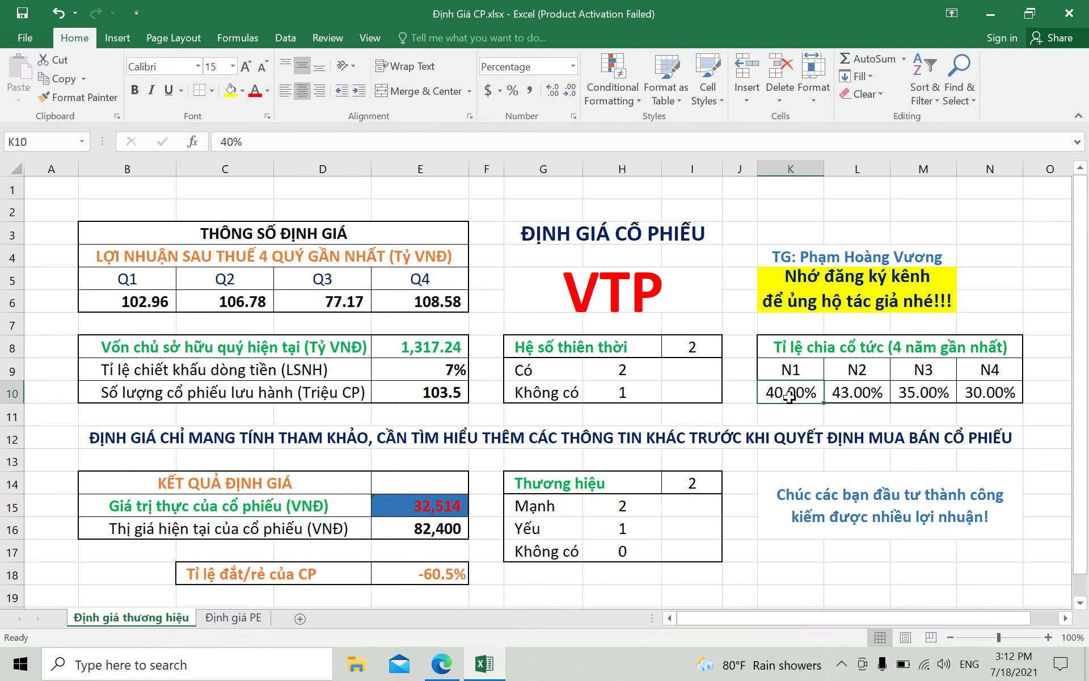
{"action": "type", "text": "39%.7"}
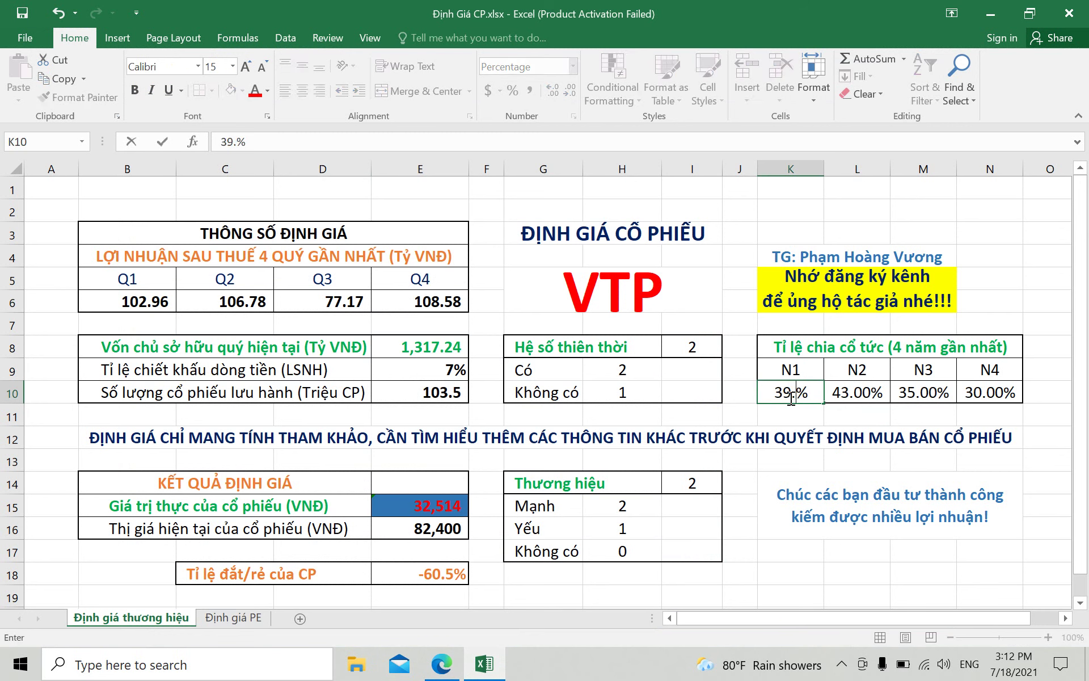
Check VTP's 2020 dividends on FireAnt and enter 54.3% as the N2 dividend rate in cell L10 of the Excel sheet
{"action": "left_click", "coordinate": [843, 392]}
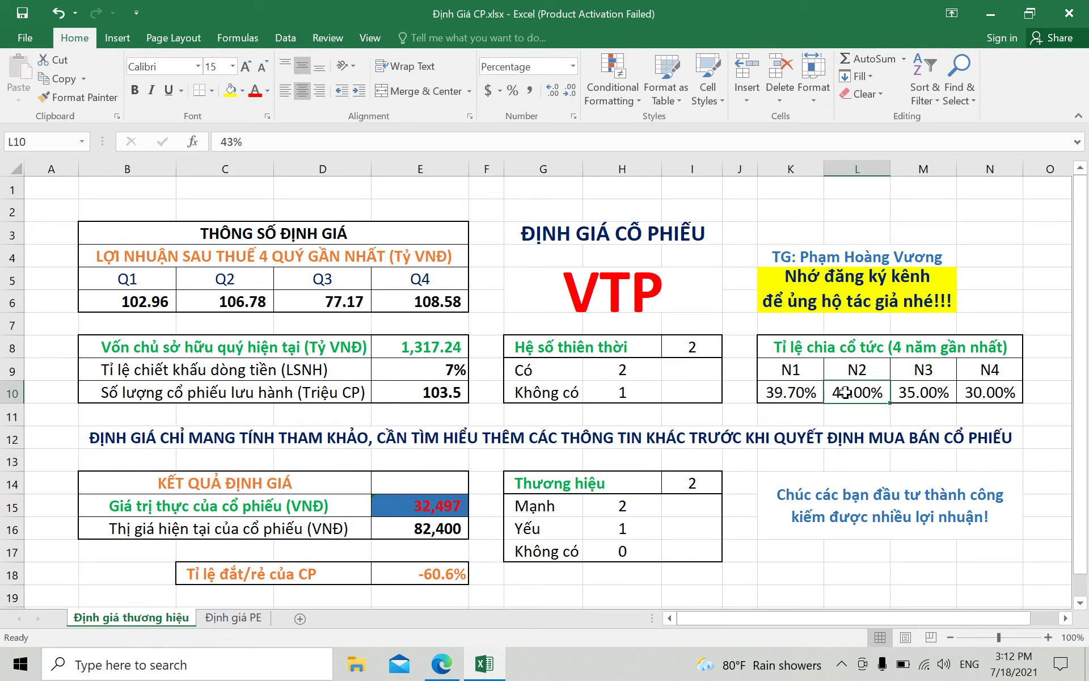
{"action": "left_click", "coordinate": [441, 664]}
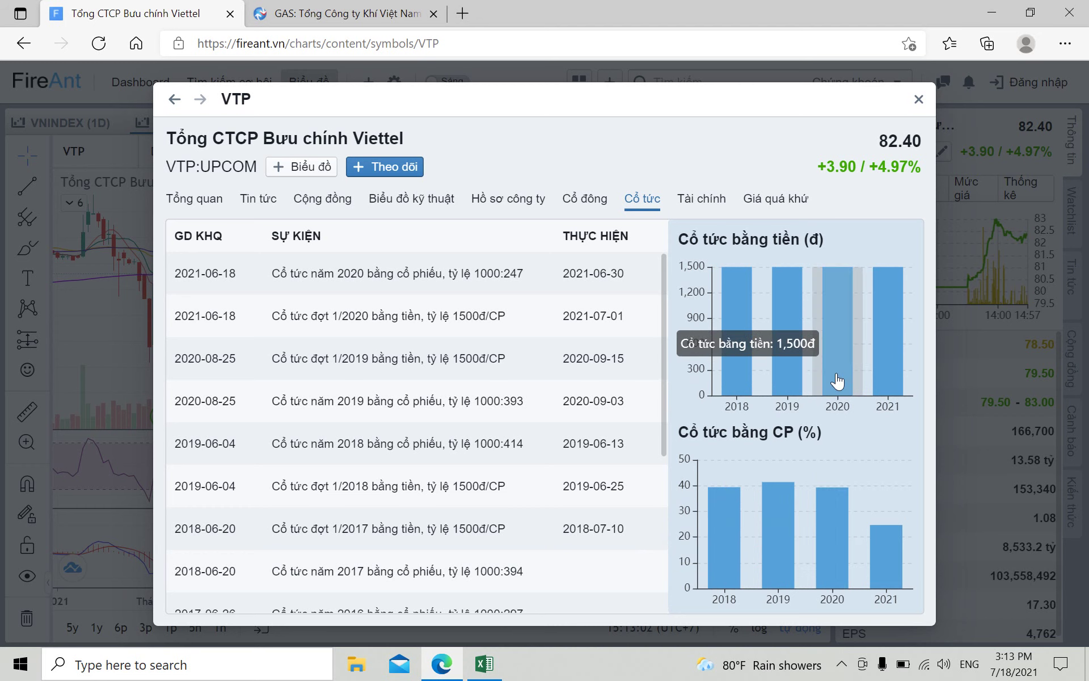
{"action": "left_click", "coordinate": [484, 664]}
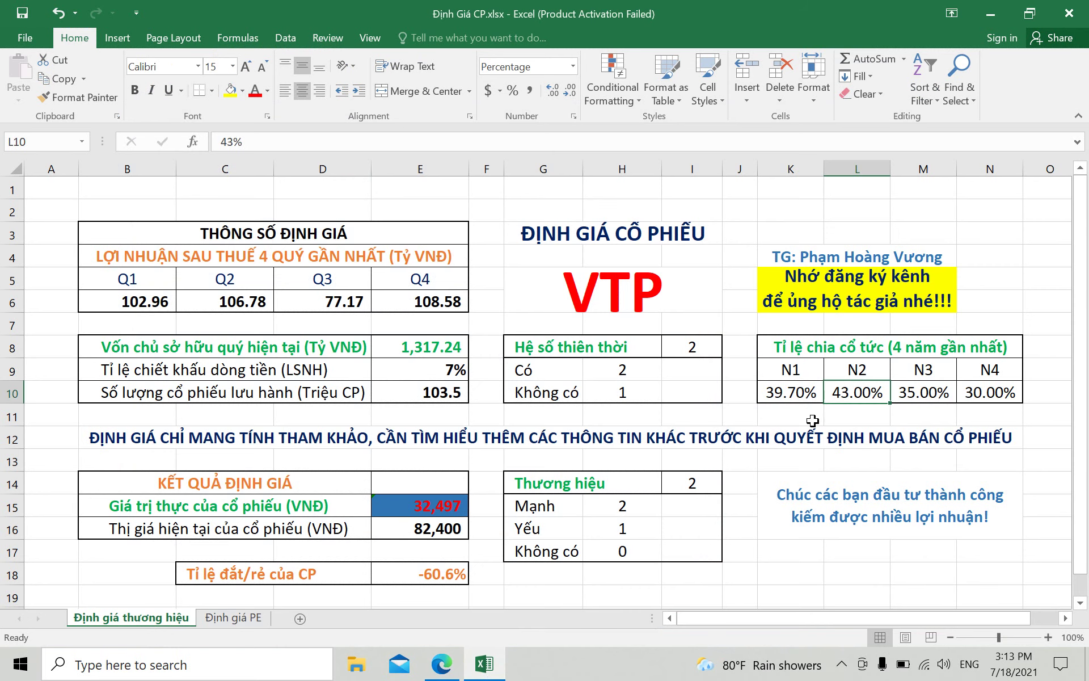
{"action": "type", "text": "54"}
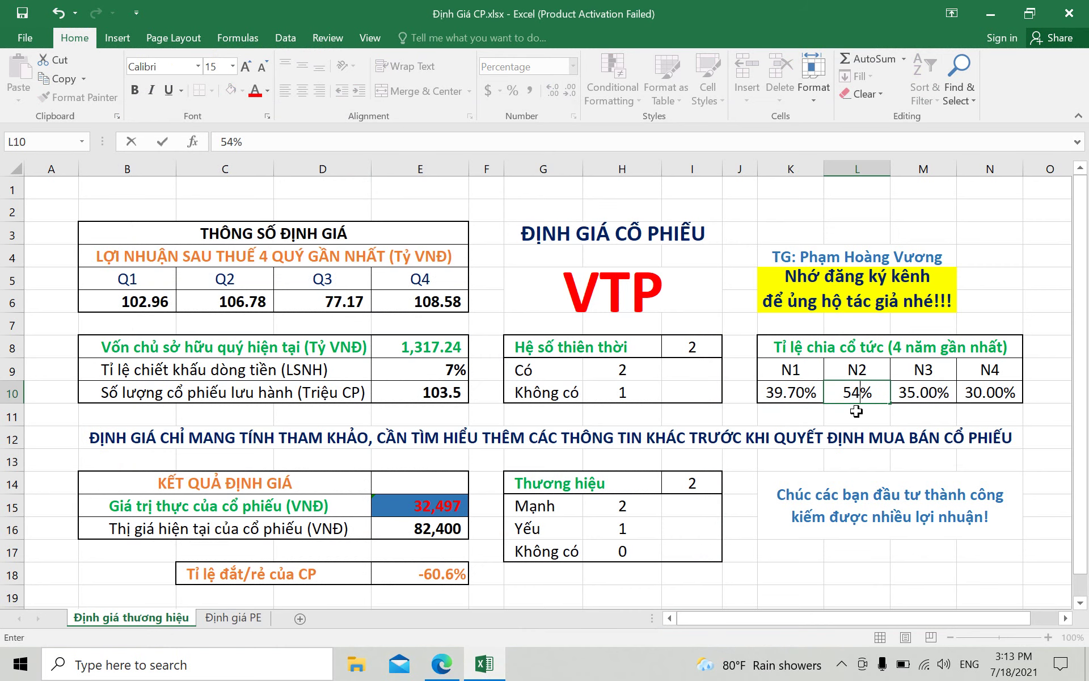
{"action": "type", "text": ".3"}
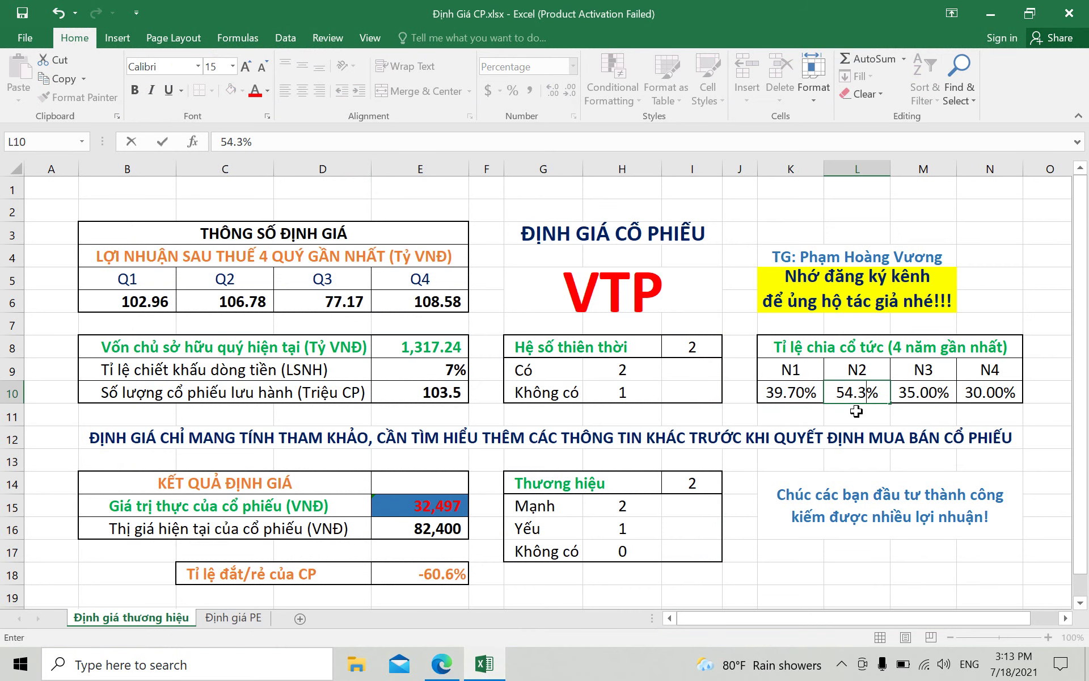
Check VTP's 2019 cash and stock dividends on FireAnt and enter 56.4% as the N3 dividend rate in cell M10 of the Excel sheet
{"action": "left_click", "coordinate": [910, 393]}
{"action": "left_click", "coordinate": [442, 664]}
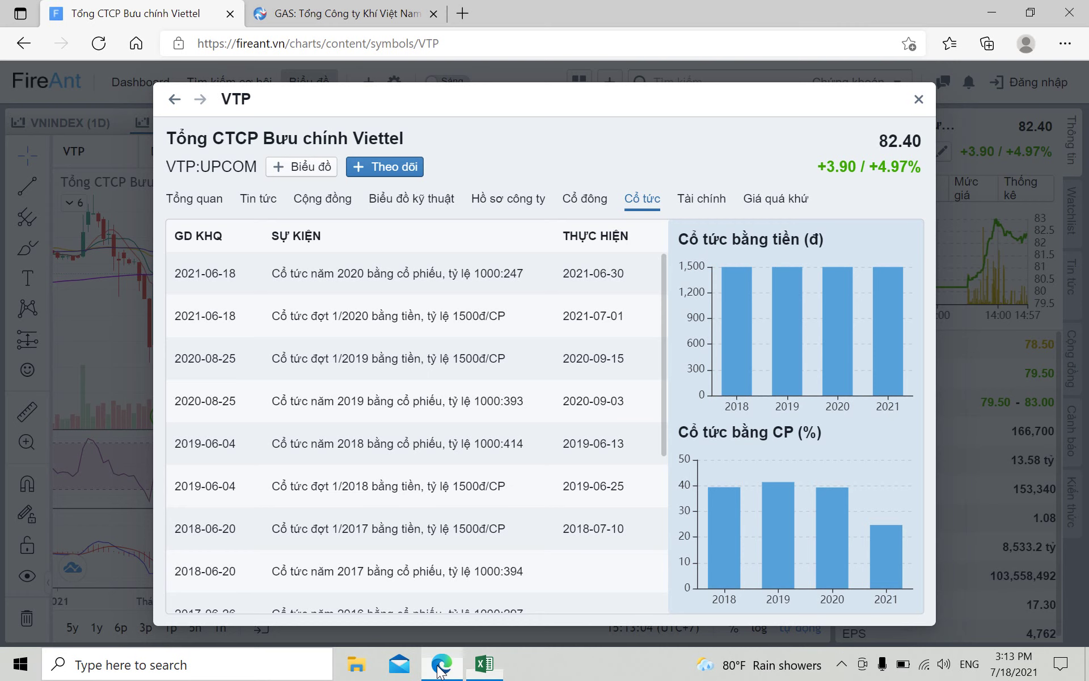
{"action": "mouse_move", "coordinate": [774, 522]}
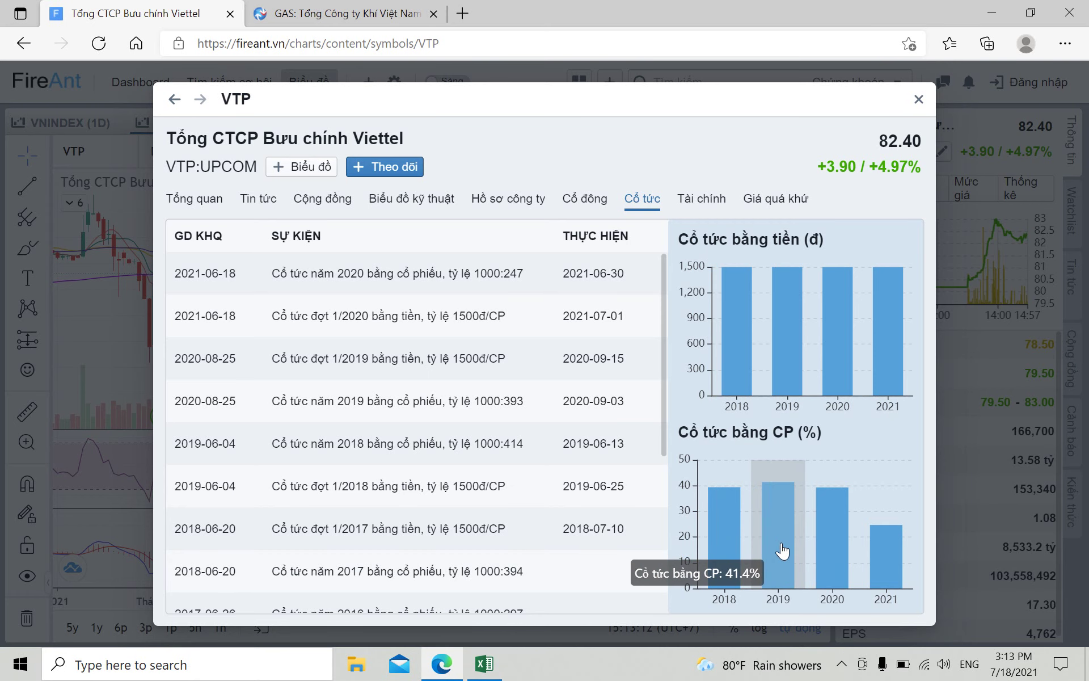
{"action": "mouse_move", "coordinate": [791, 369]}
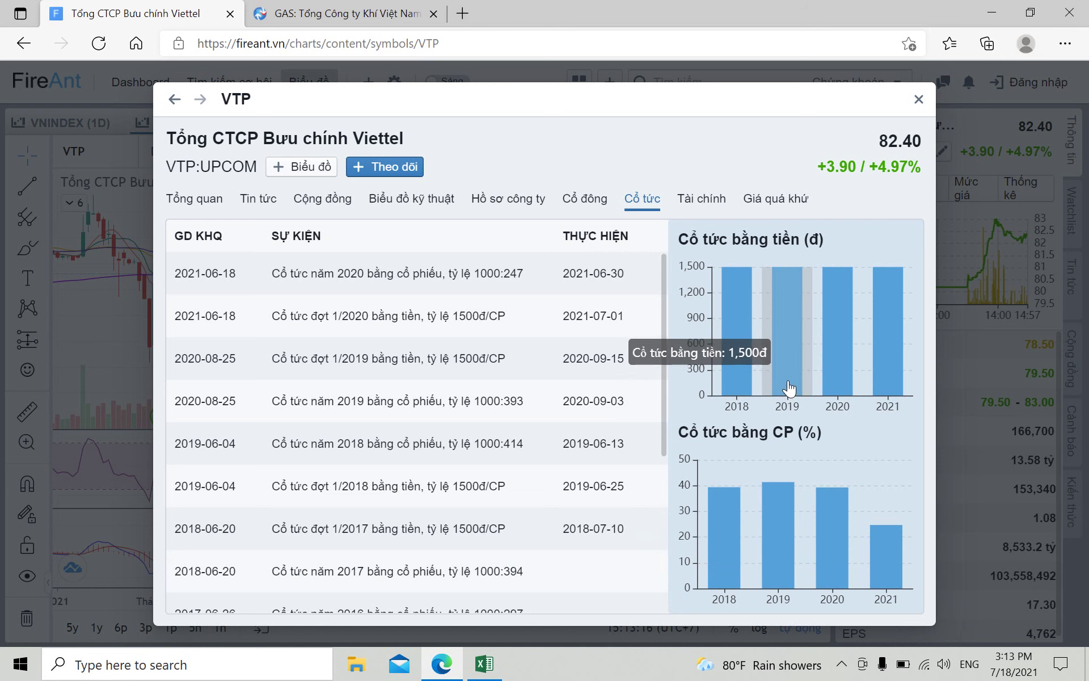
{"action": "mouse_move", "coordinate": [703, 573]}
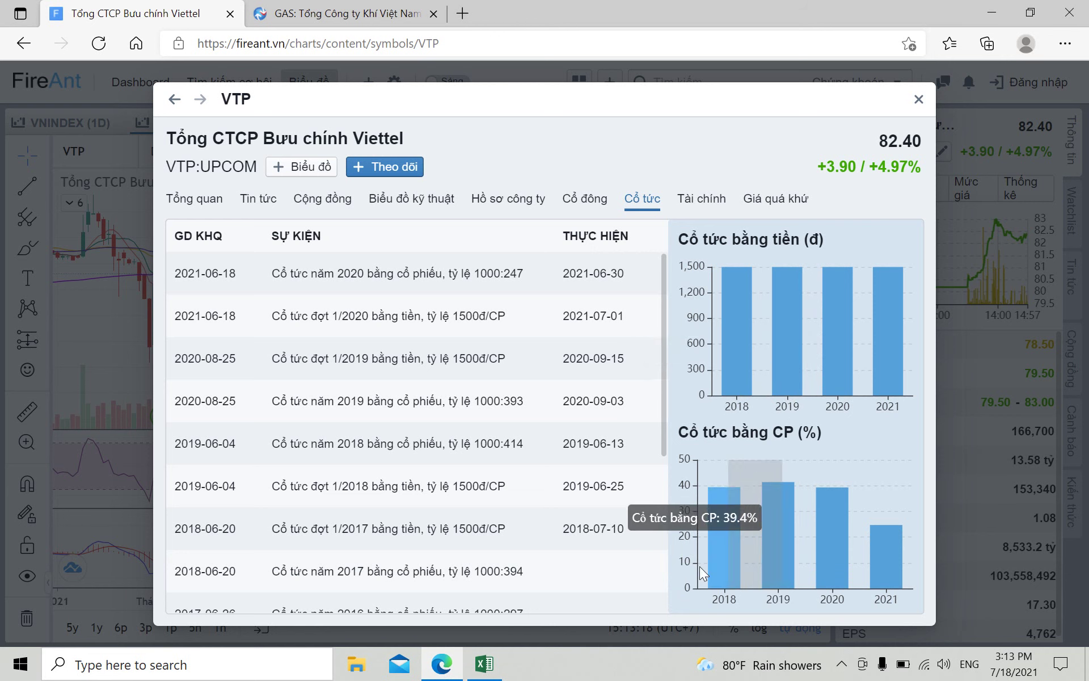
{"action": "left_click", "coordinate": [487, 662]}
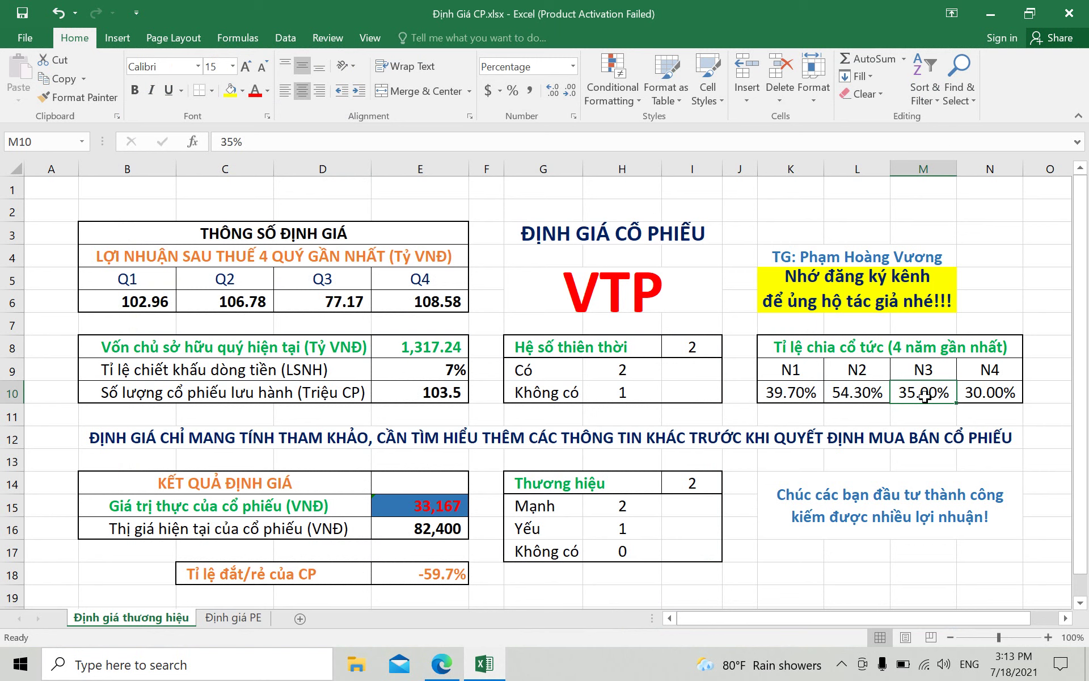
{"action": "type", "text": "56.4"}
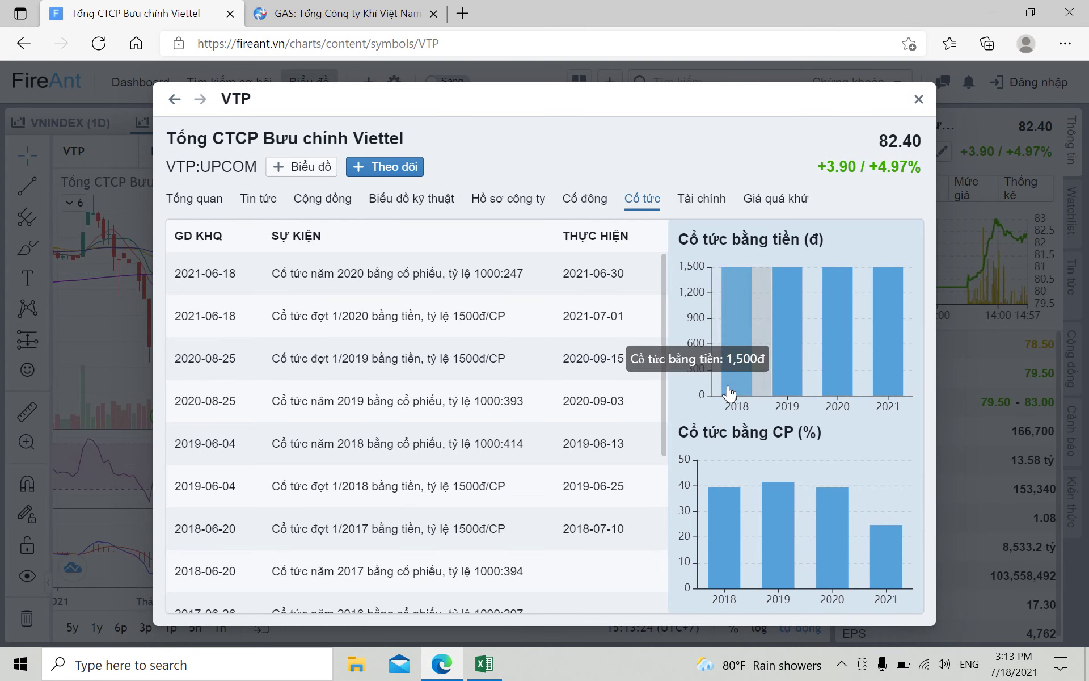
Check VTP's 2018 cash and stock dividends on FireAnt and enter 54.4% as the N4 dividend rate in cell N10 of the Excel sheet
{"action": "mouse_move", "coordinate": [732, 527]}
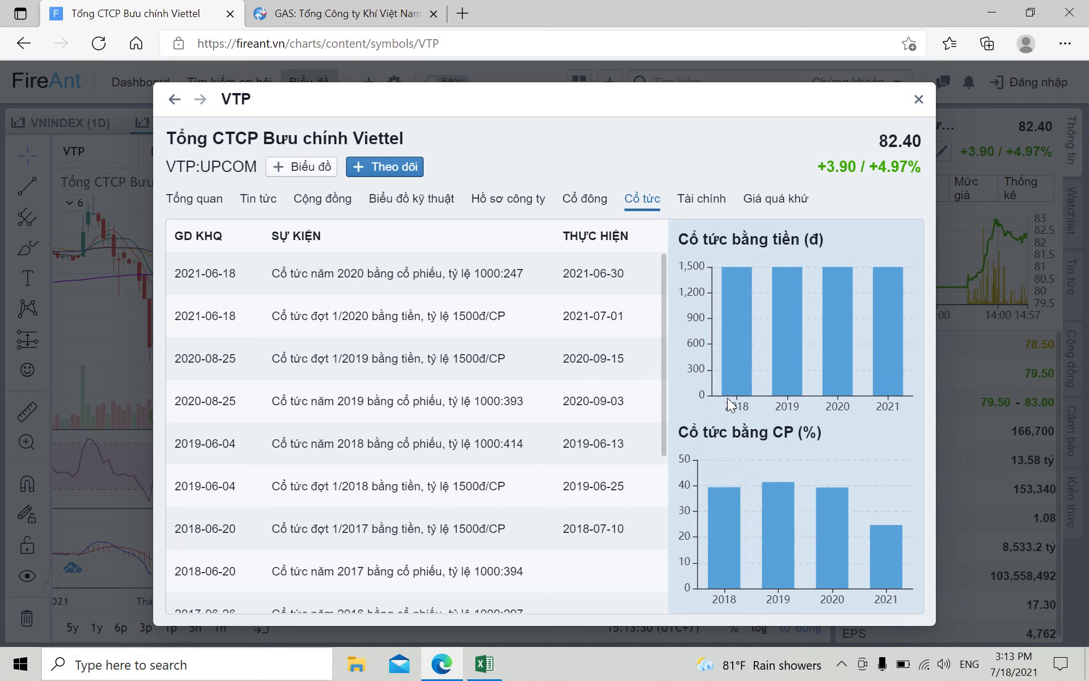
{"action": "mouse_move", "coordinate": [725, 388]}
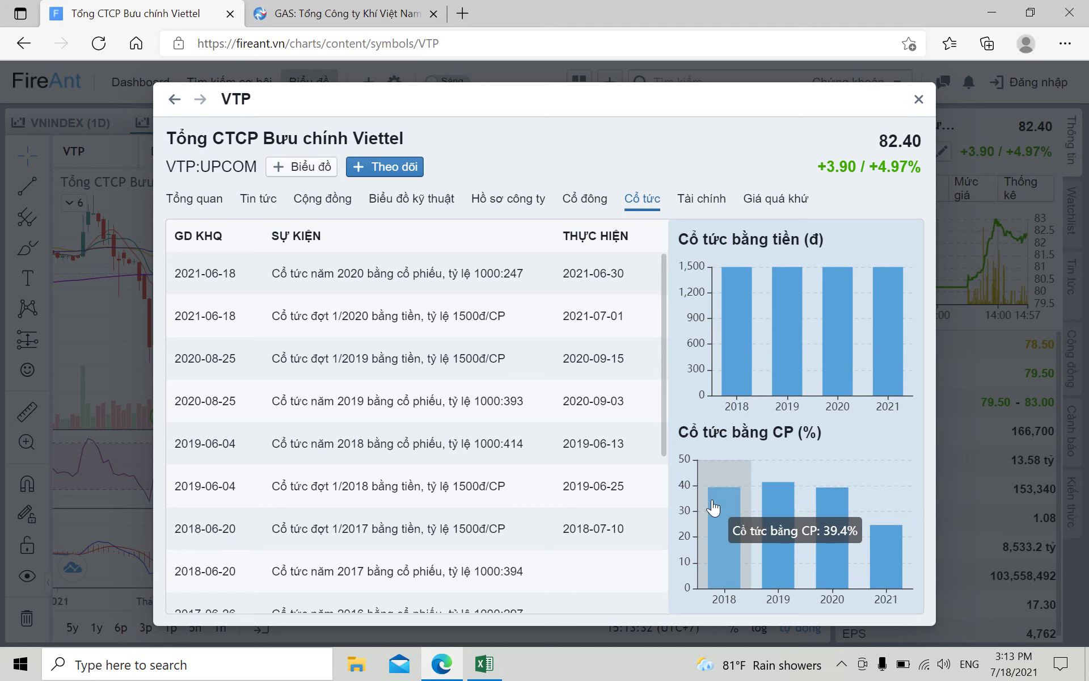
{"action": "left_click", "coordinate": [484, 664]}
{"action": "left_click", "coordinate": [984, 392]}
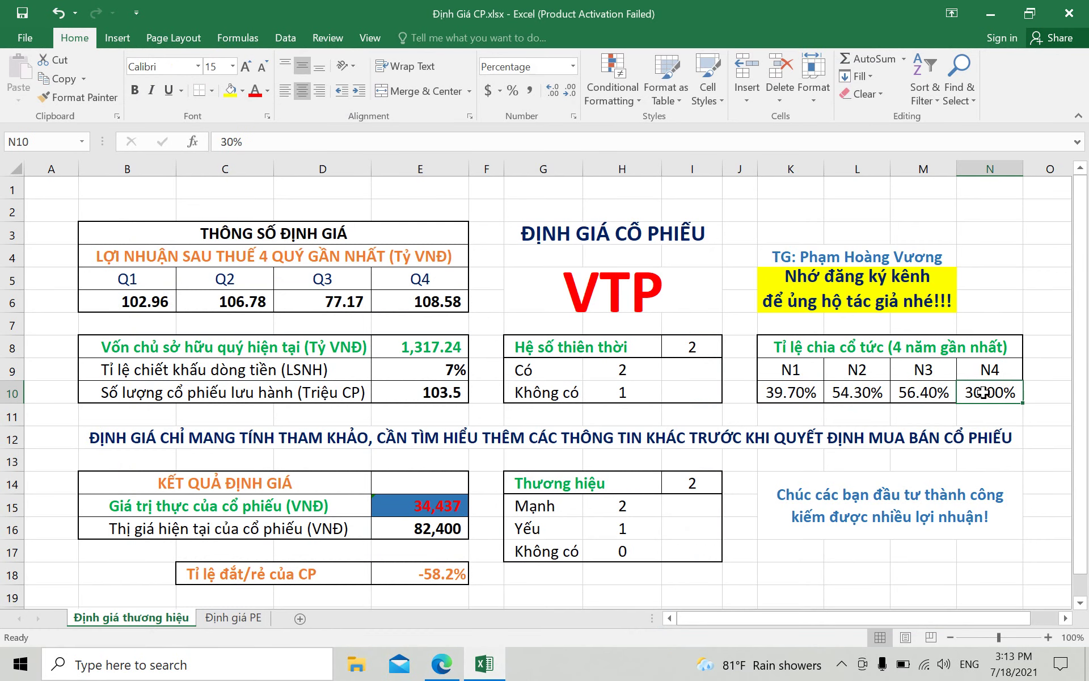
{"action": "type", "text": "54.4"}
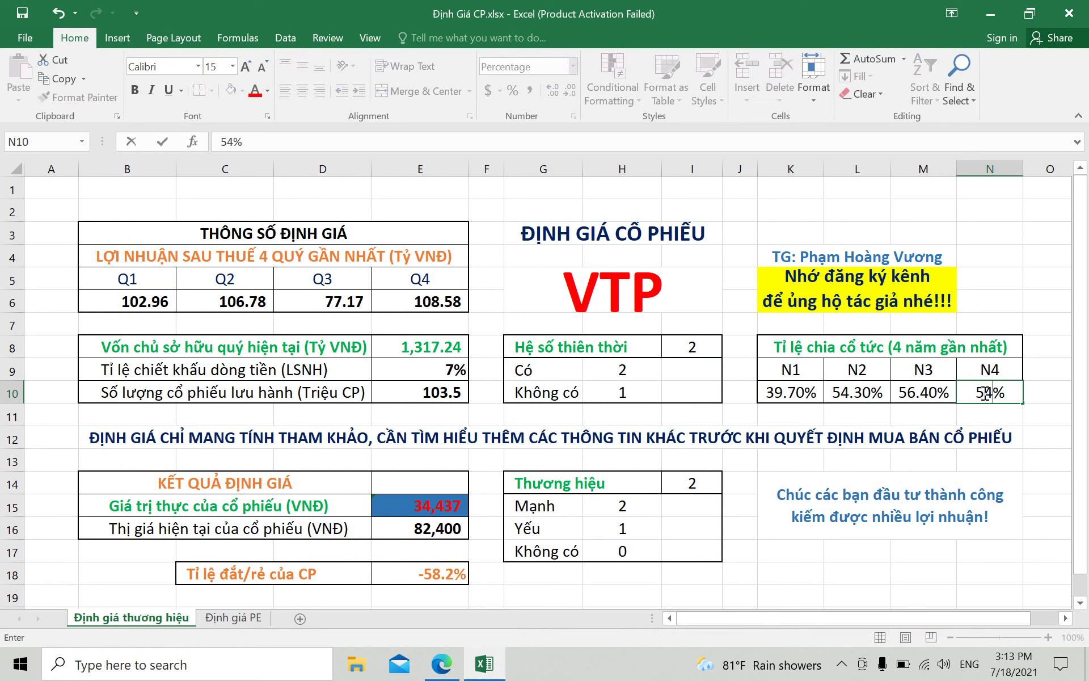
{"action": "left_click", "coordinate": [816, 577]}
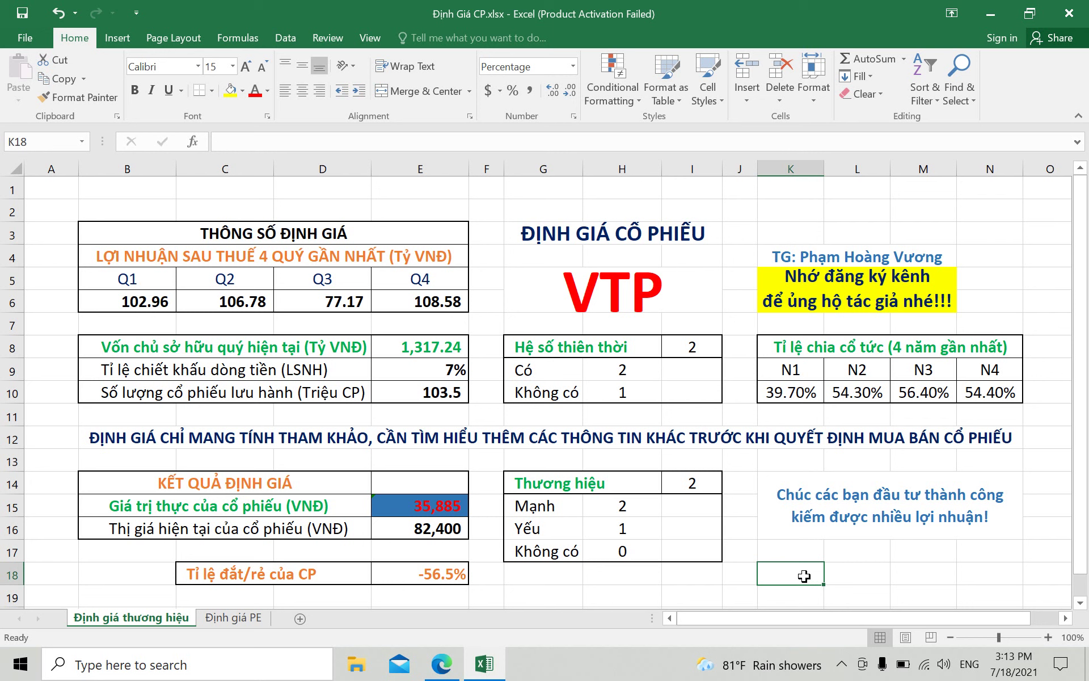
Review VTP's quarterly results and owner's equity on FireAnt, close the company details and return to the Excel sheet
{"action": "left_click", "coordinate": [883, 569]}
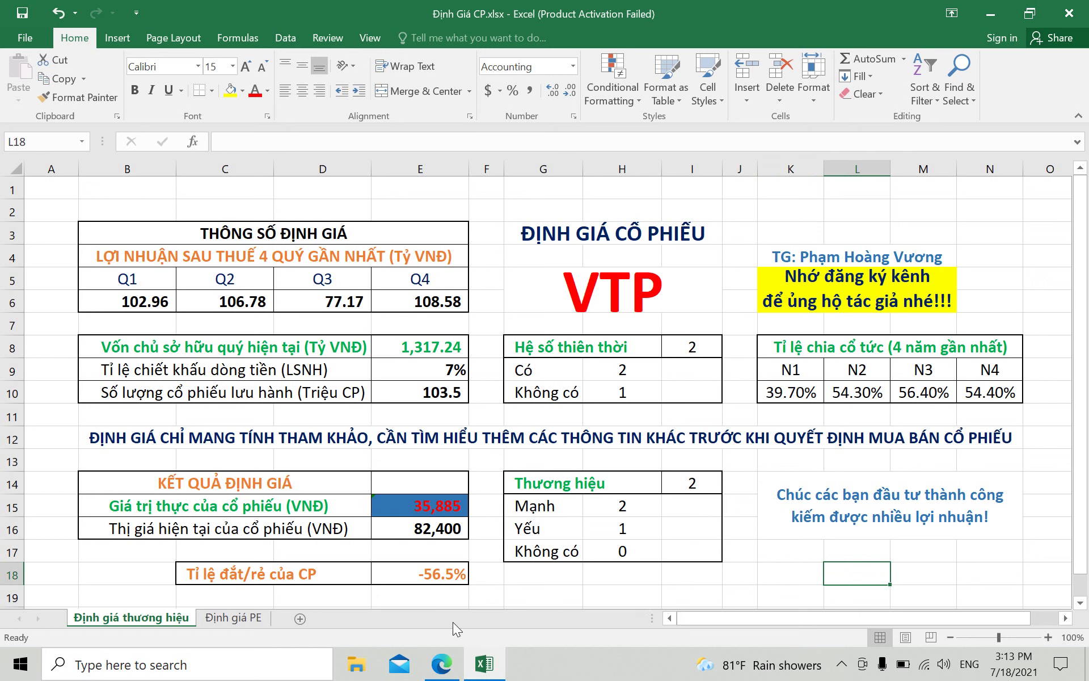
{"action": "left_click", "coordinate": [442, 675]}
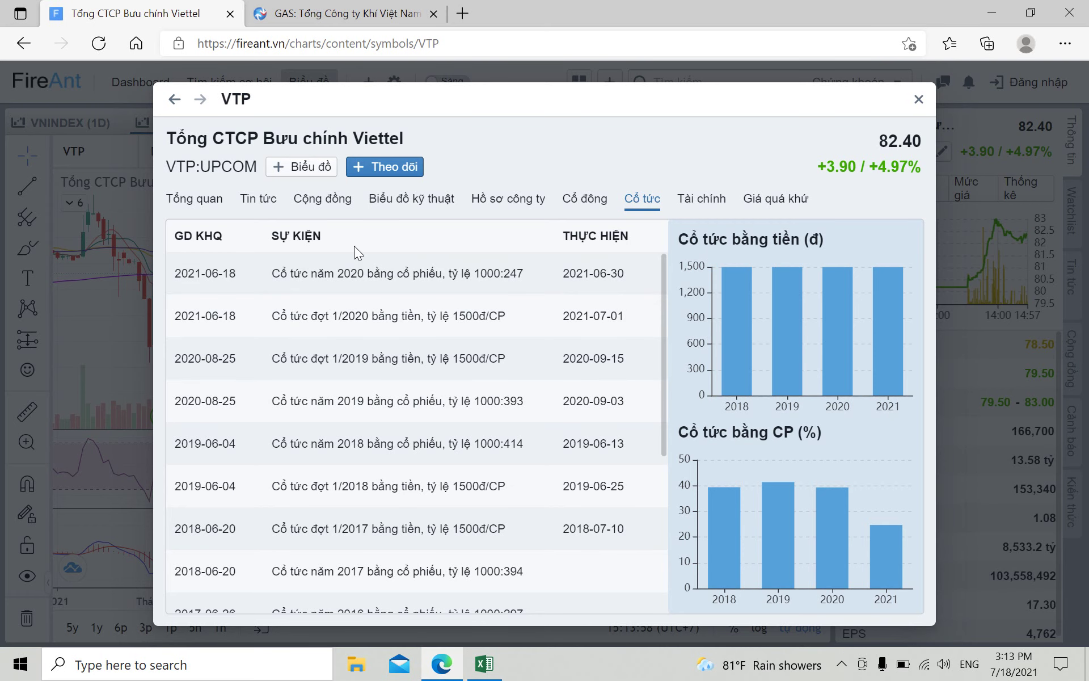
{"action": "left_click", "coordinate": [690, 203]}
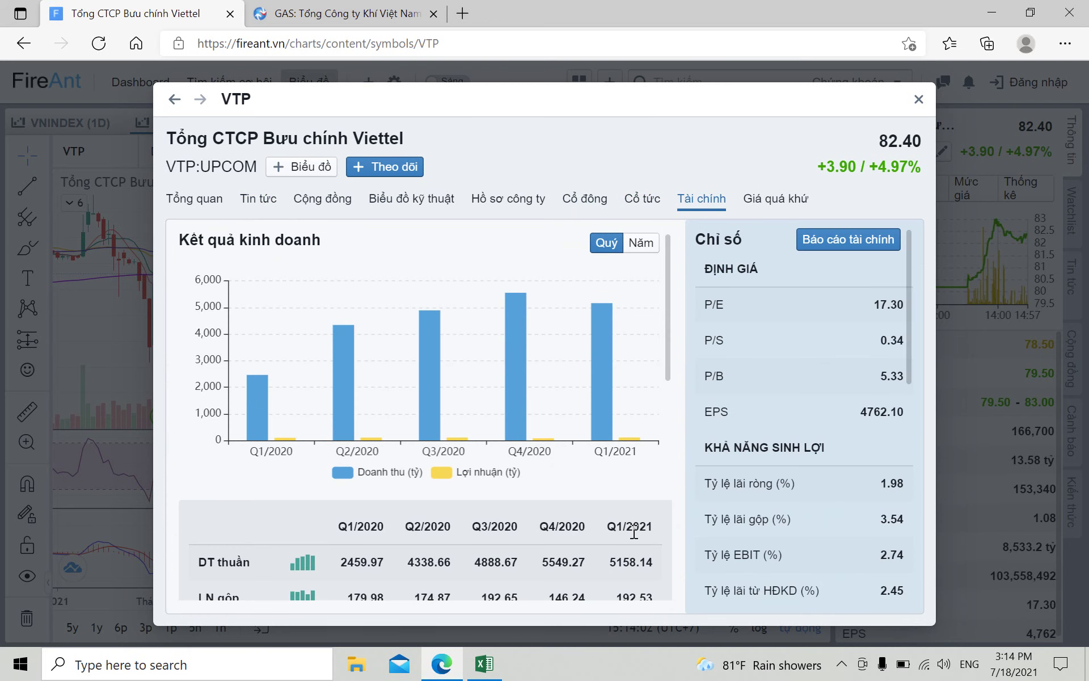
{"action": "scroll", "coordinate": [633, 533], "scroll_direction": "down", "scroll_amount": 5}
{"action": "scroll", "coordinate": [627, 465], "scroll_direction": "down", "scroll_amount": 3}
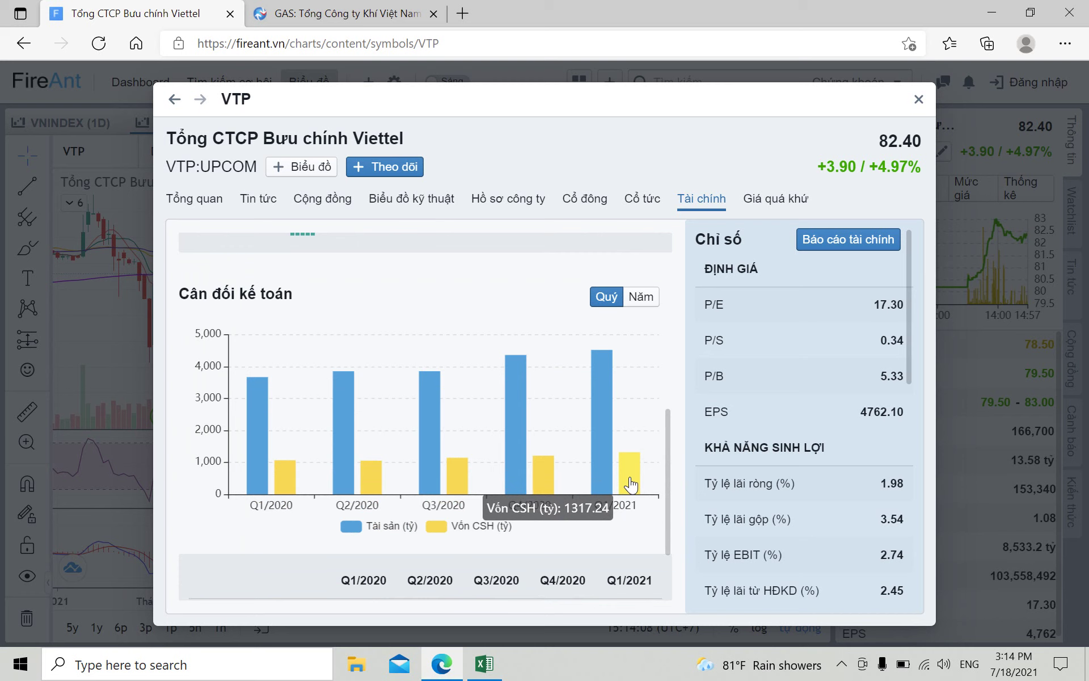
{"action": "left_click", "coordinate": [918, 100]}
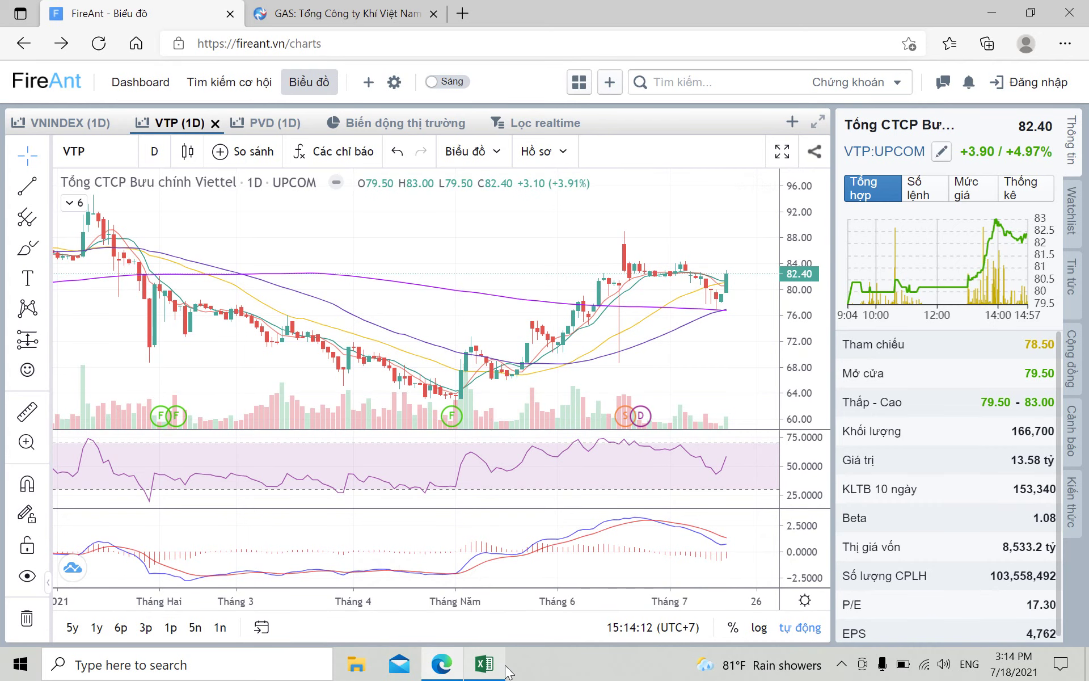
{"action": "left_click", "coordinate": [484, 664]}
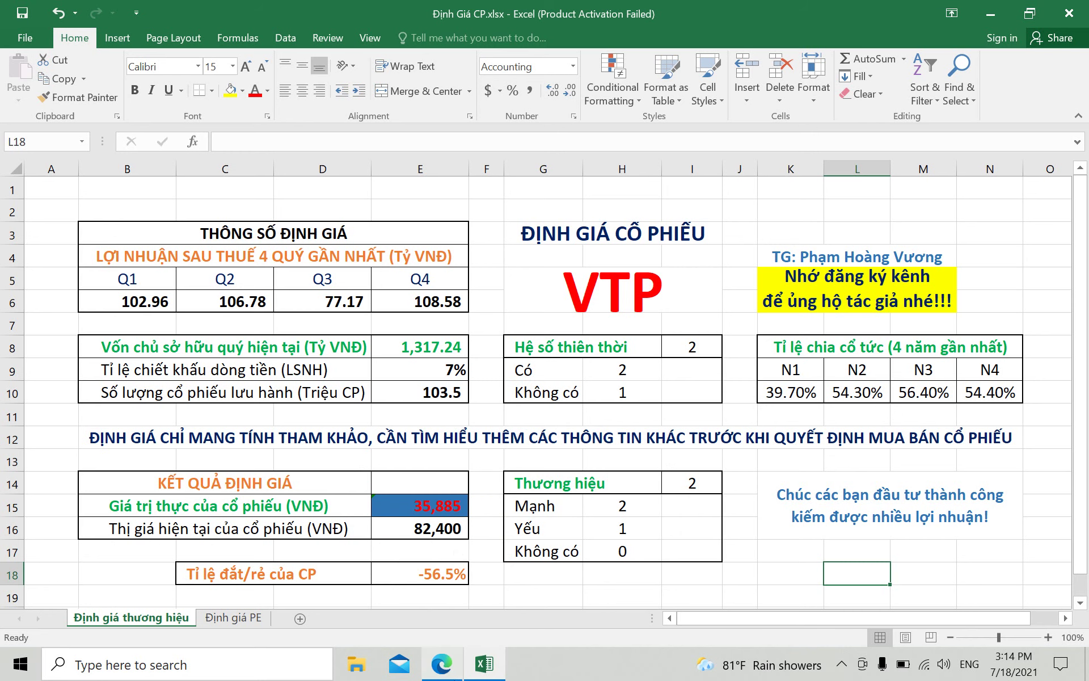
Switch to Edge, open CafeF in a new tab, and search for vtp to open the Viettel Post company page
{"action": "left_click", "coordinate": [444, 663]}
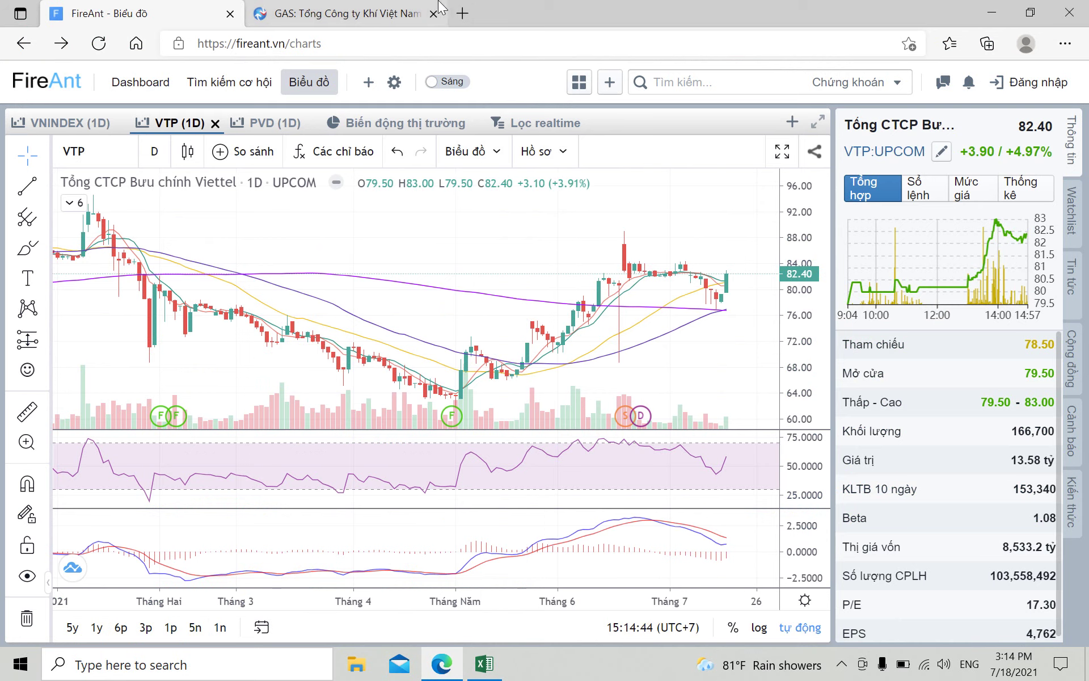
{"action": "left_click", "coordinate": [462, 14]}
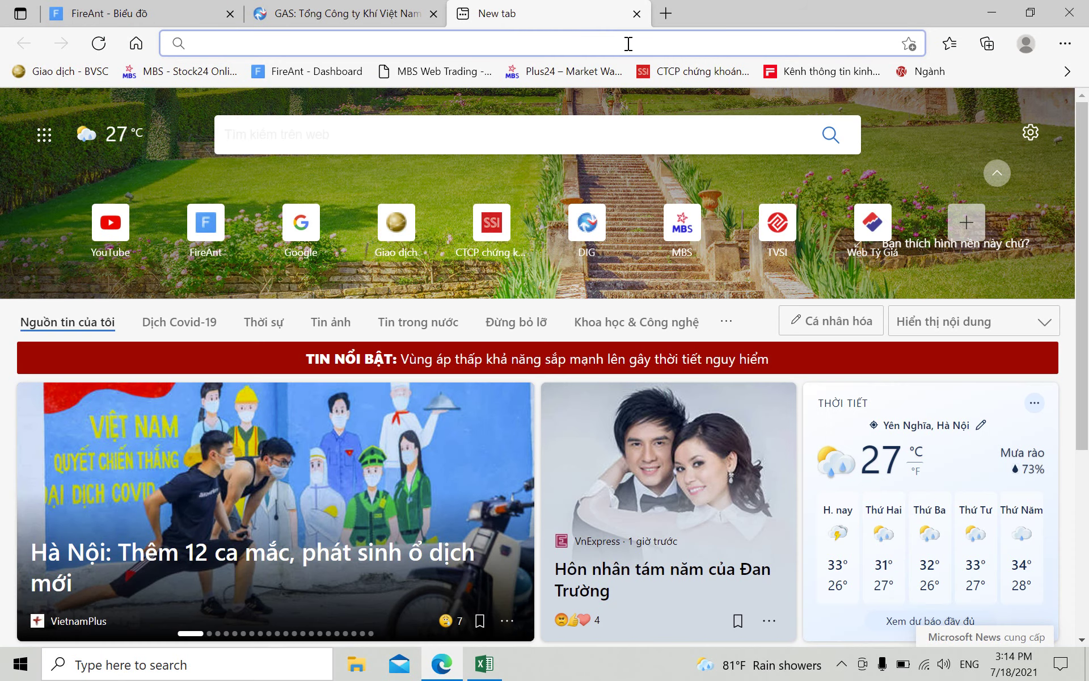
{"action": "left_click", "coordinate": [791, 71]}
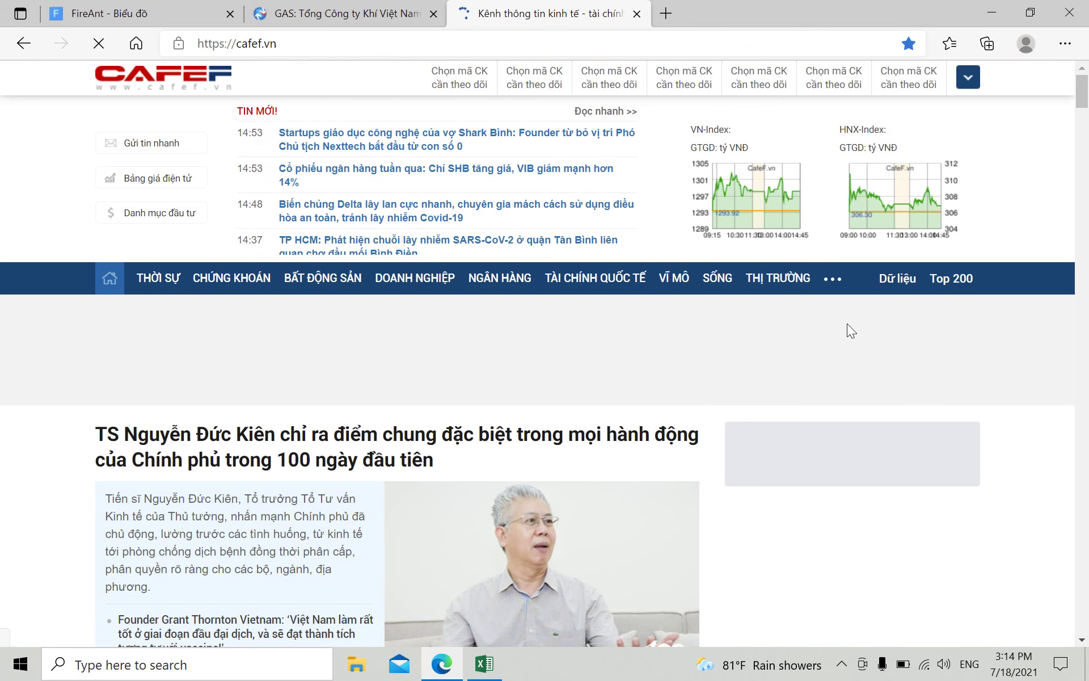
{"action": "scroll", "coordinate": [783, 397], "scroll_direction": "down", "scroll_amount": 3}
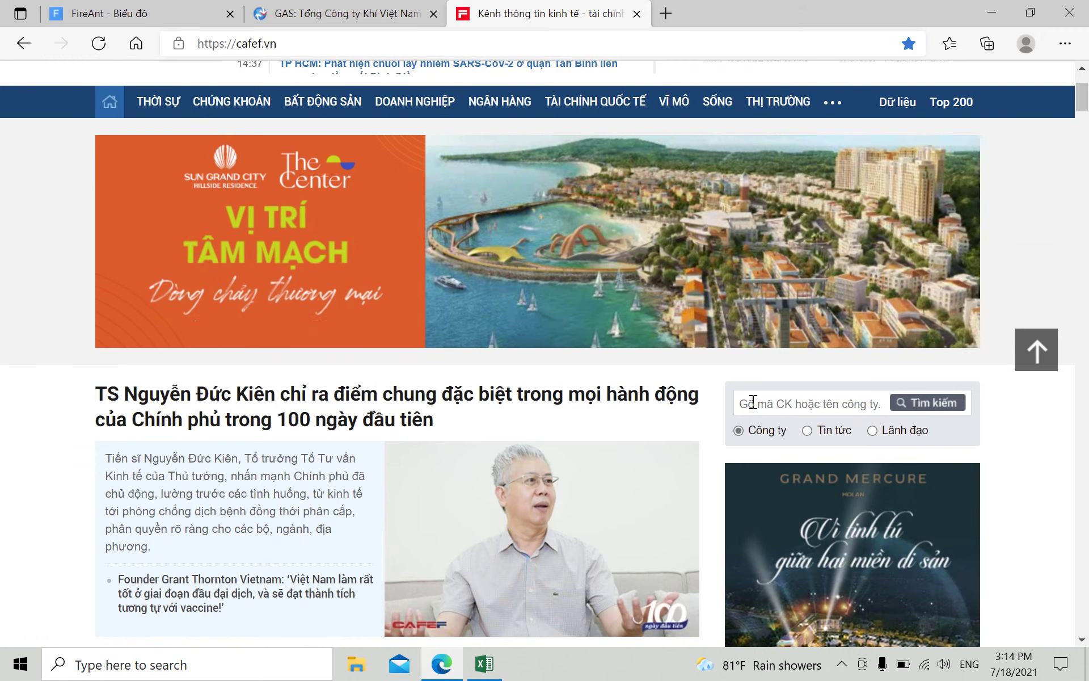
{"action": "left_click", "coordinate": [753, 402]}
{"action": "type", "text": "vtp"}
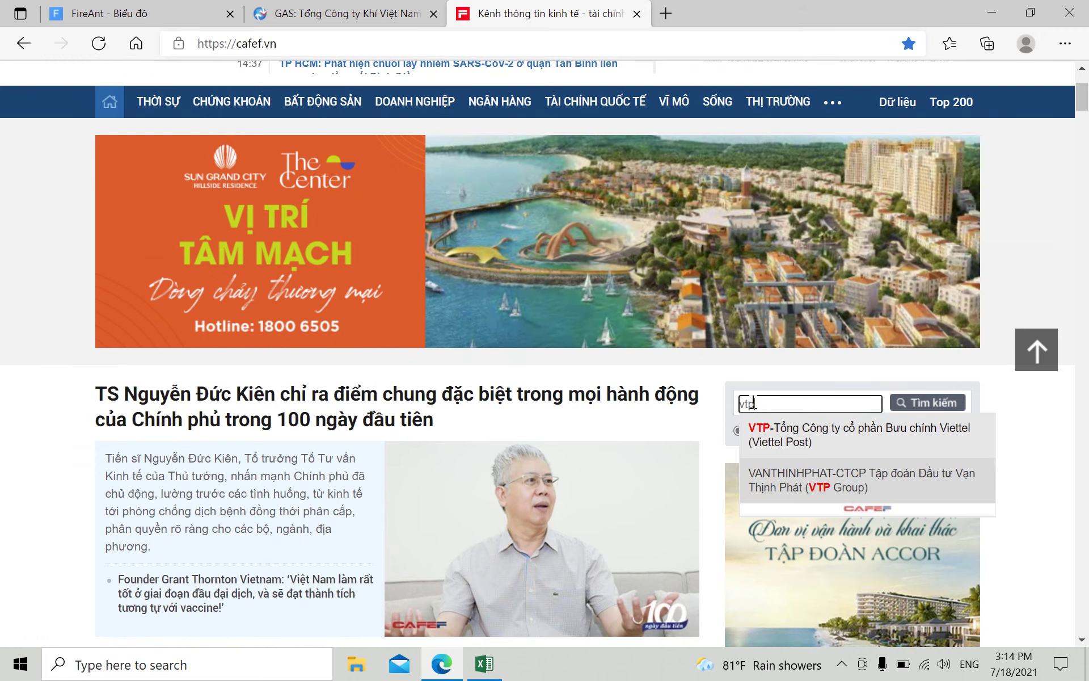
{"action": "left_click", "coordinate": [758, 432]}
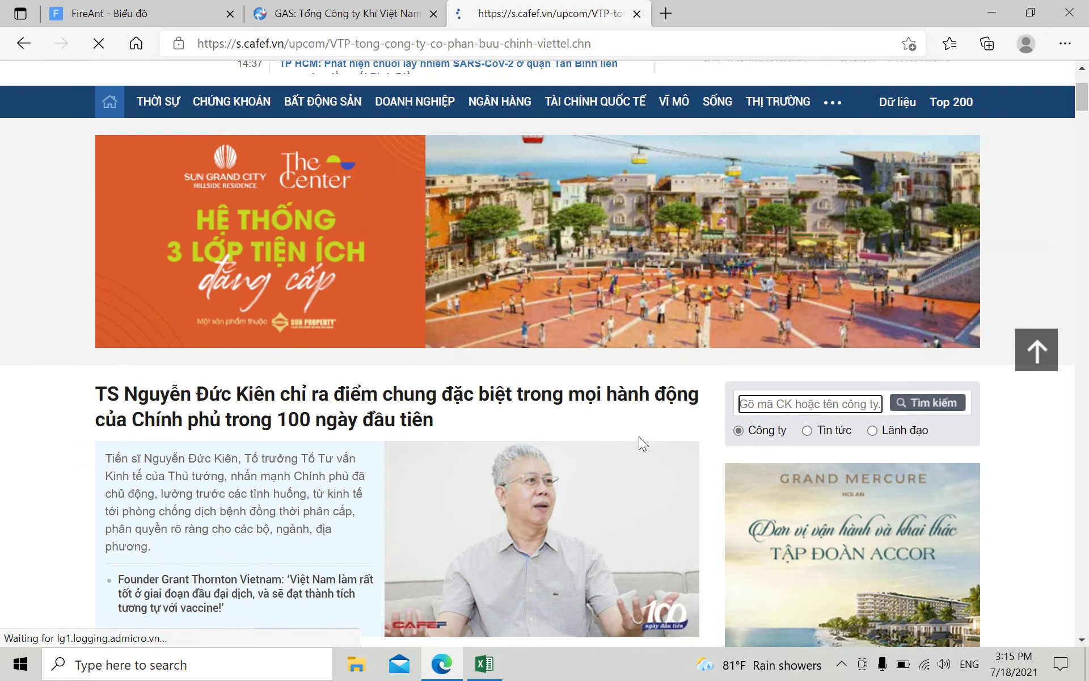
Check VTP's book value per share on CafeF, then open the Định giá PE sheet in the Excel workbook
{"action": "scroll", "coordinate": [506, 426], "scroll_direction": "down", "scroll_amount": 5}
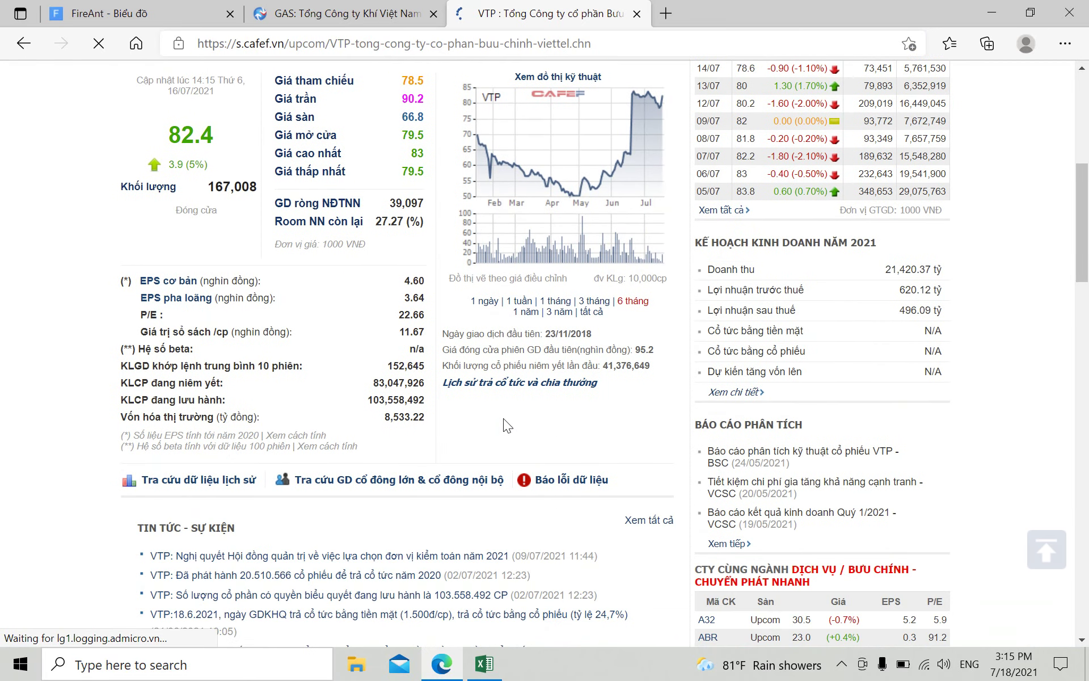
{"action": "double_click", "coordinate": [412, 333]}
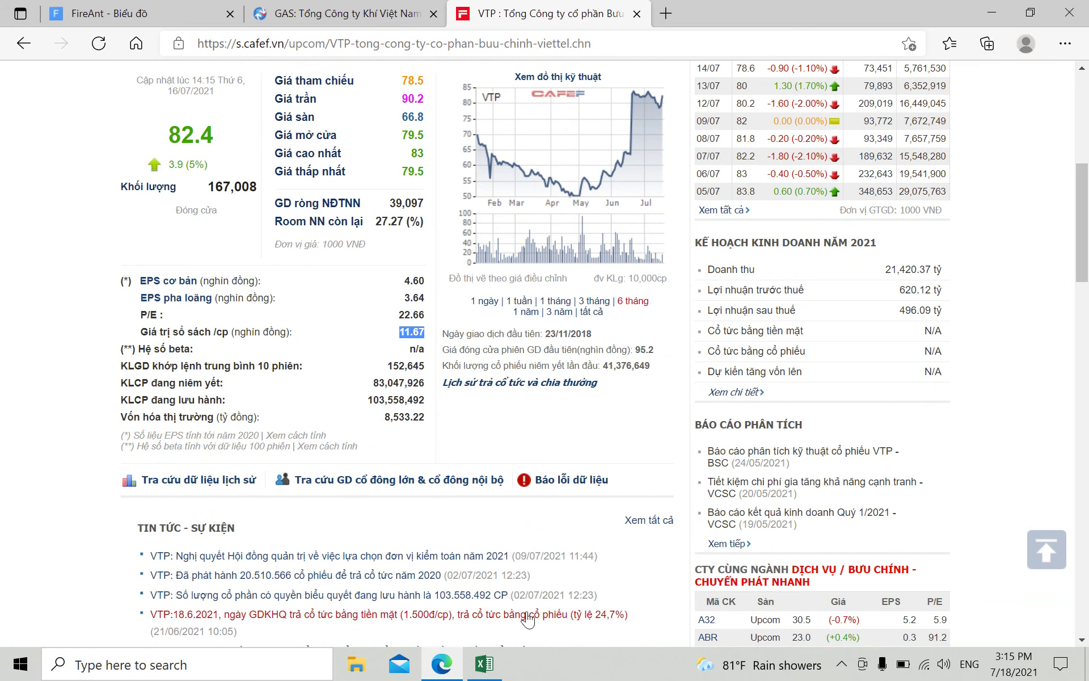
{"action": "left_click", "coordinate": [484, 663]}
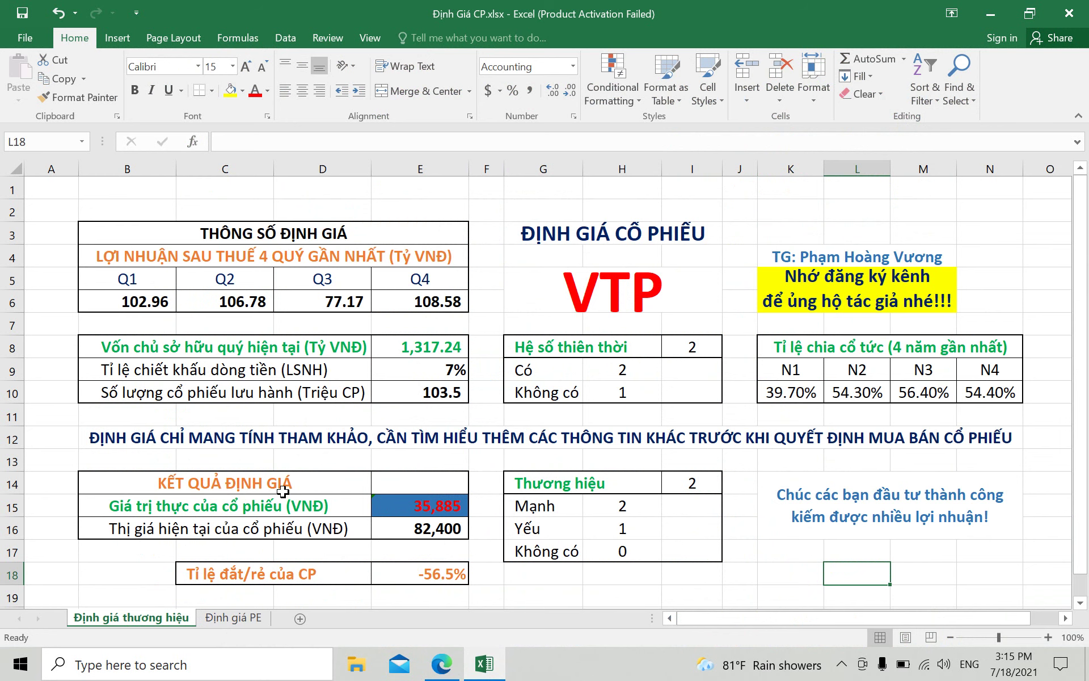
{"action": "left_click", "coordinate": [231, 620]}
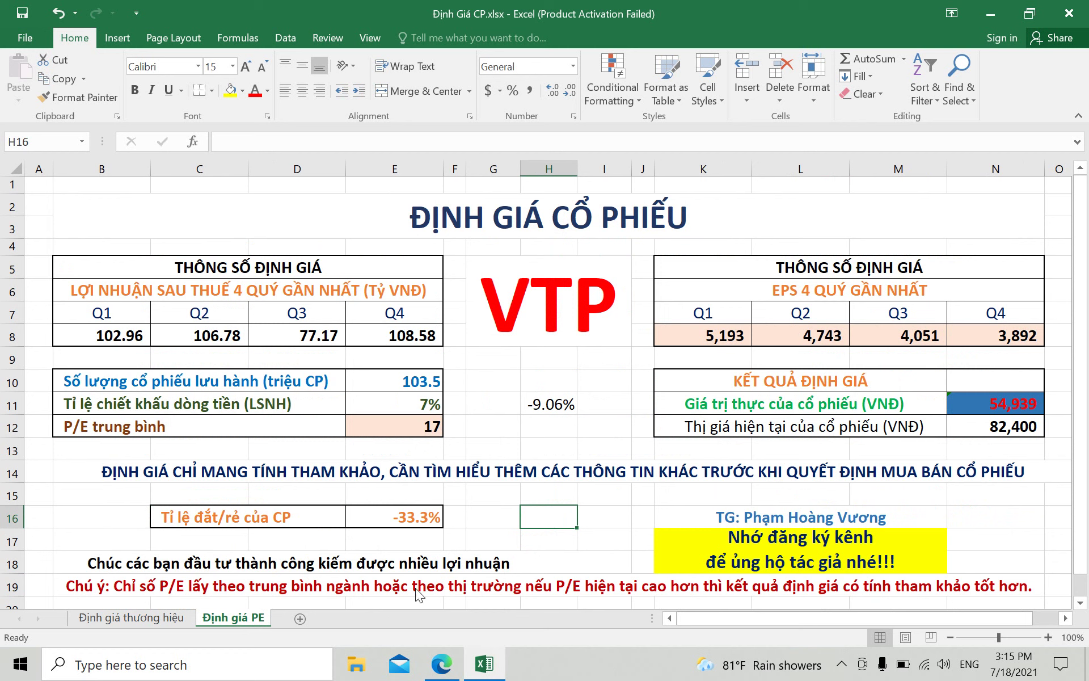
Switch to the Vietstock page in Edge and search for vtp to open the Viettel Post company page
{"action": "left_click", "coordinate": [441, 662]}
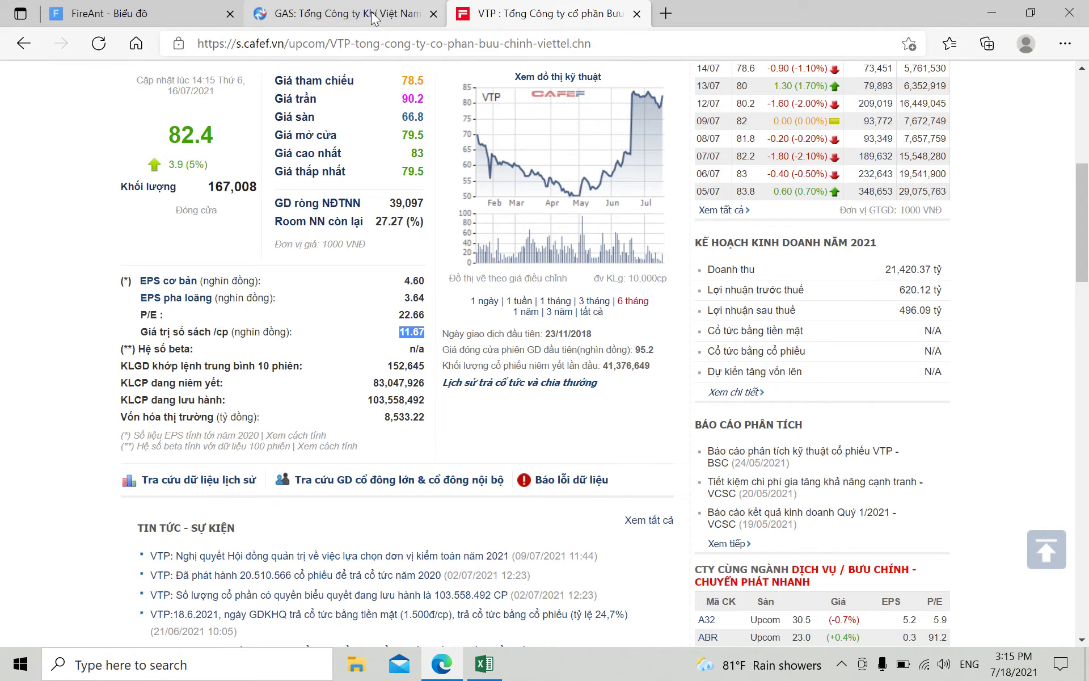
{"action": "left_click", "coordinate": [346, 13]}
{"action": "mouse_move", "coordinate": [934, 295]}
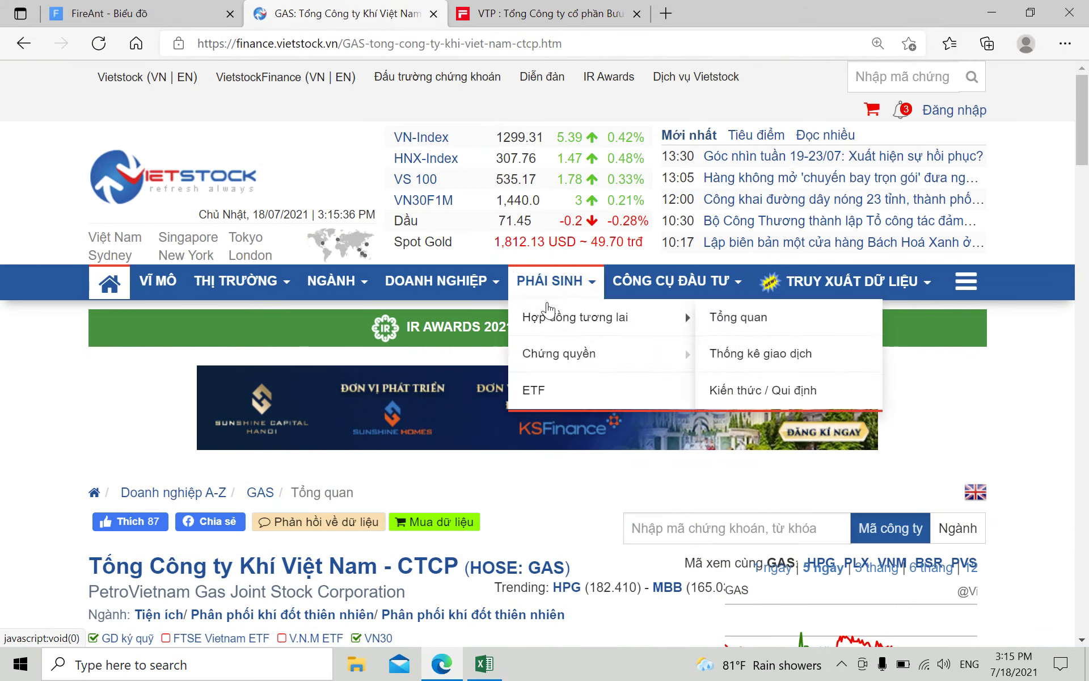
{"action": "left_click", "coordinate": [738, 525]}
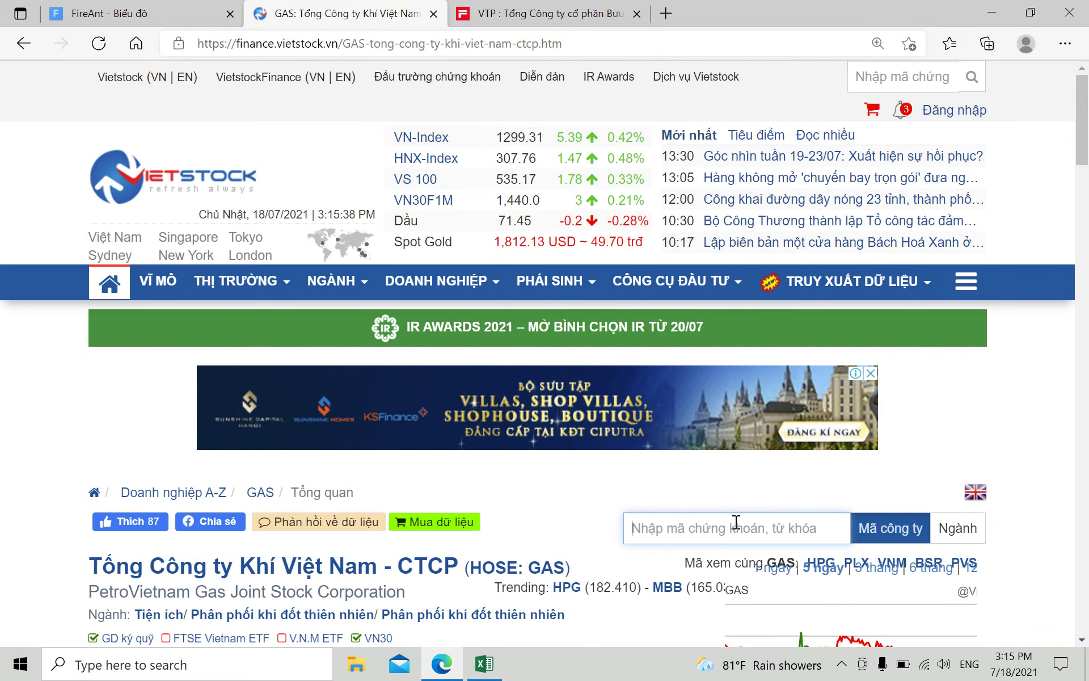
{"action": "type", "text": "Vtp"}
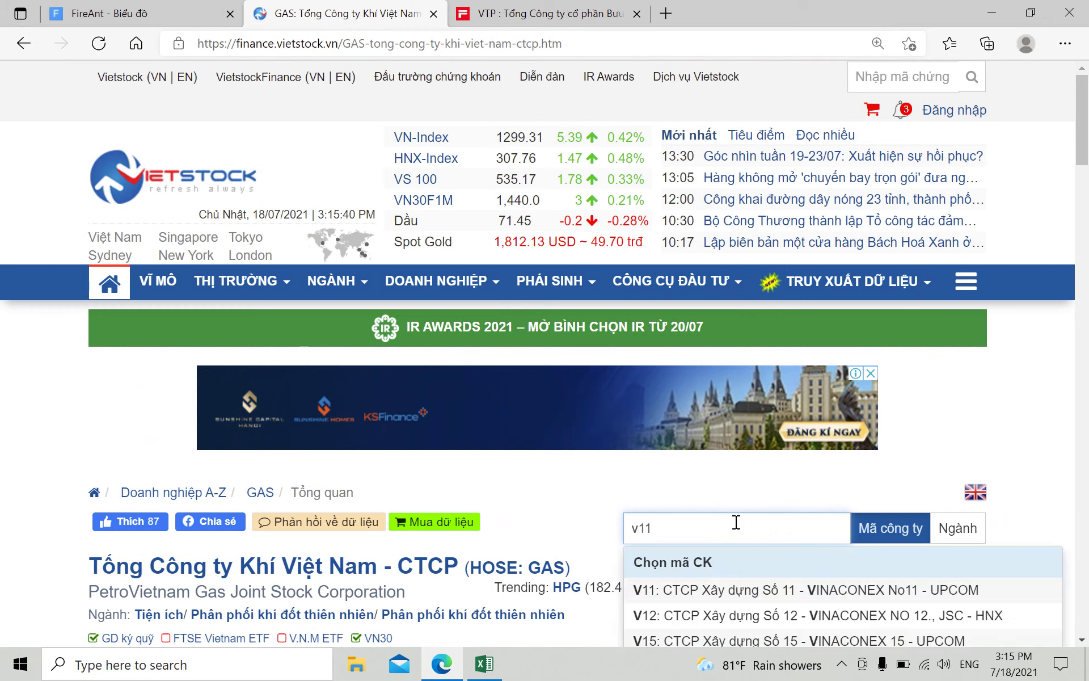
{"action": "scroll", "coordinate": [739, 520], "scroll_direction": "down", "scroll_amount": 3}
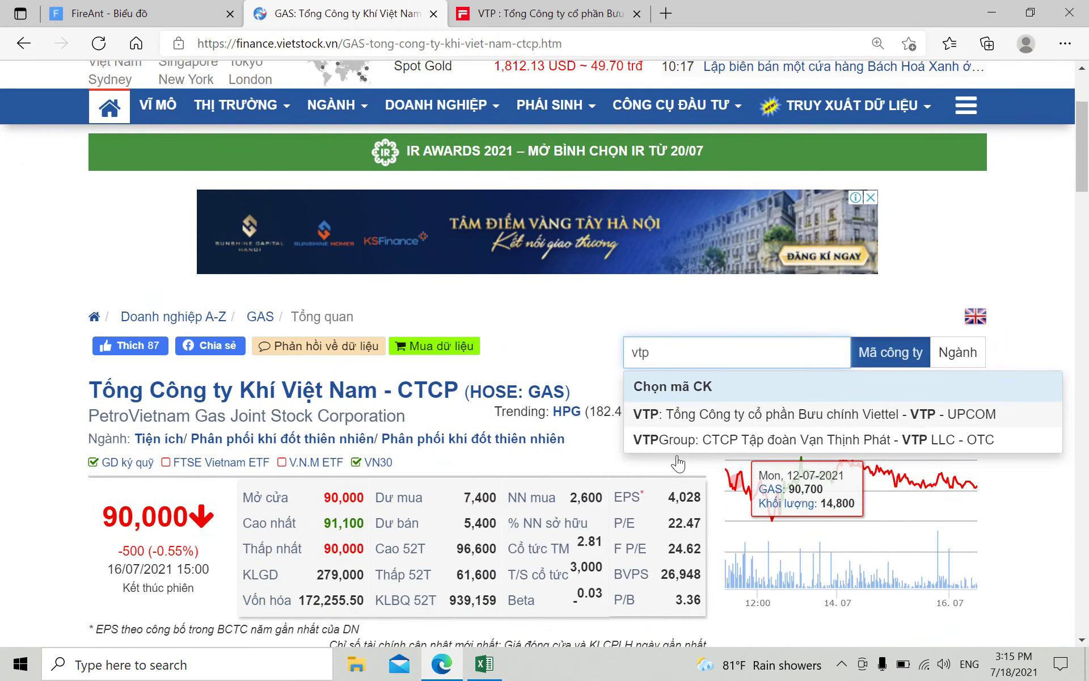
{"action": "left_click", "coordinate": [673, 411]}
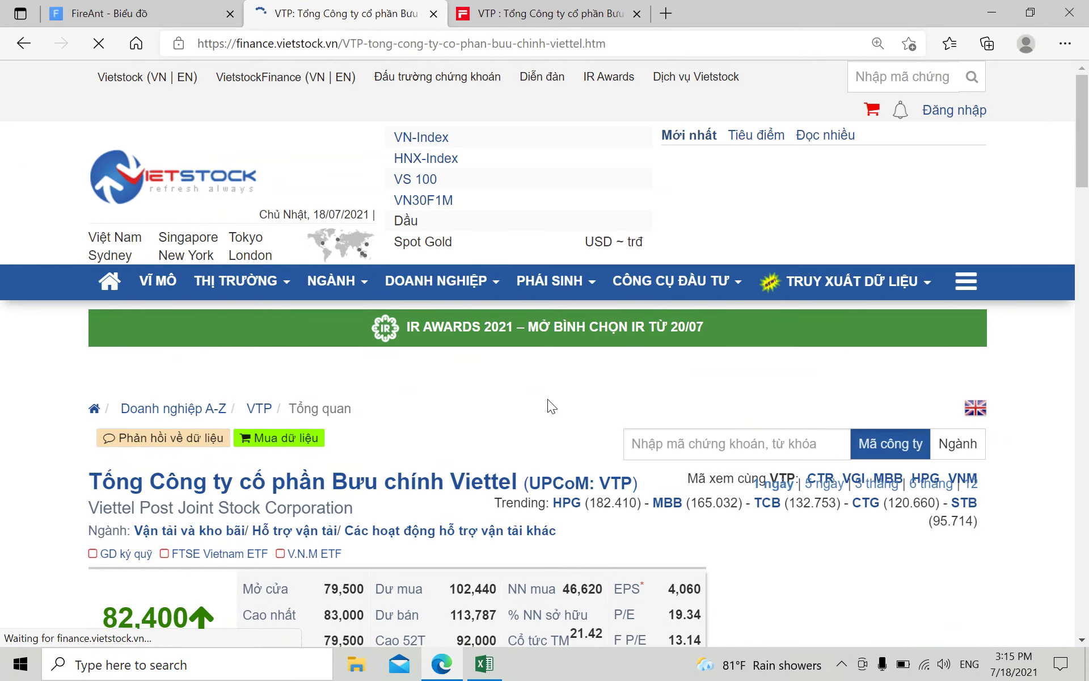
Find VTP's quarterly EPS figures on Vietstock and enter 6924 as the Q1 EPS in cell K8 of the Excel sheet
{"action": "scroll", "coordinate": [547, 399], "scroll_direction": "down", "scroll_amount": 10}
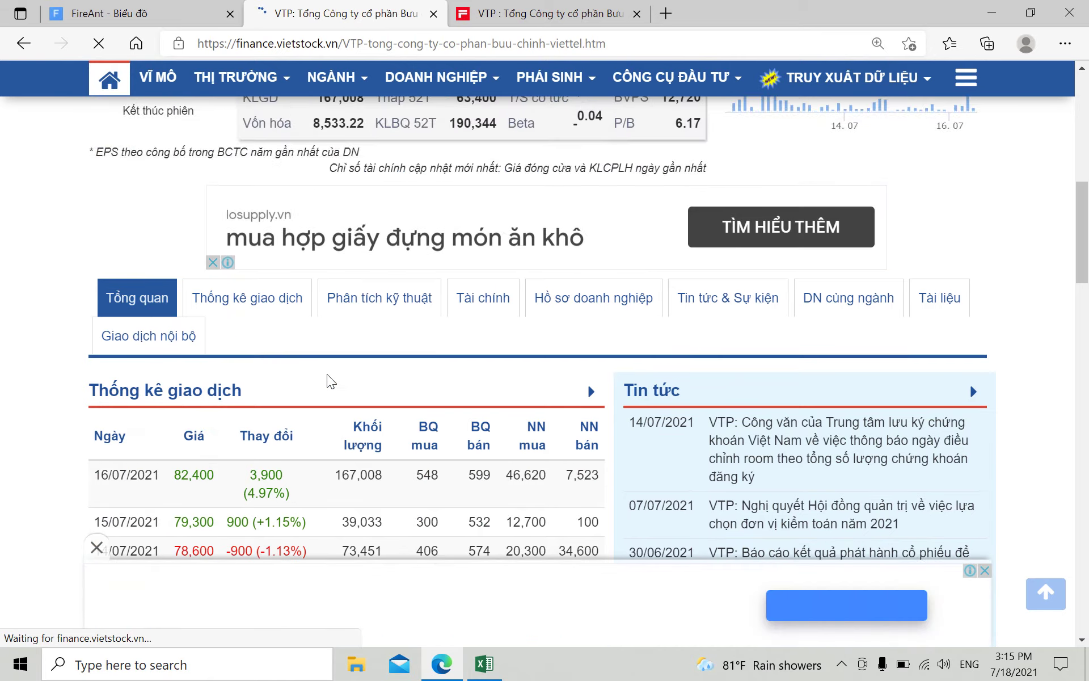
{"action": "scroll", "coordinate": [327, 374], "scroll_direction": "down", "scroll_amount": 15}
{"action": "scroll", "coordinate": [327, 373], "scroll_direction": "up", "scroll_amount": 5}
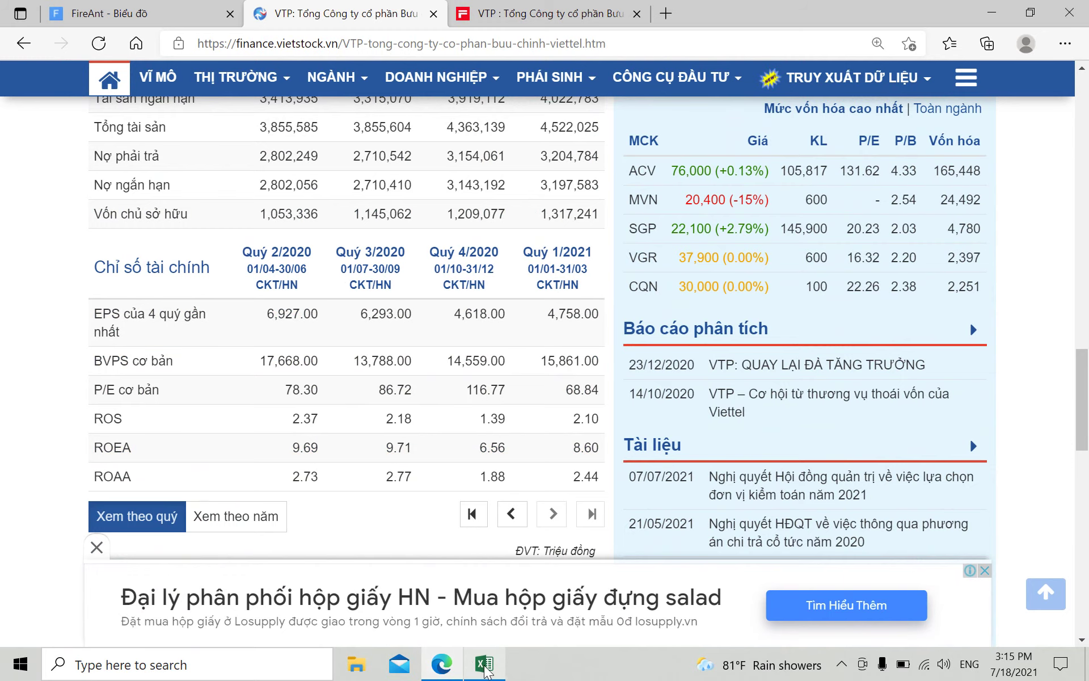
{"action": "left_click", "coordinate": [484, 664]}
{"action": "left_click", "coordinate": [721, 339]}
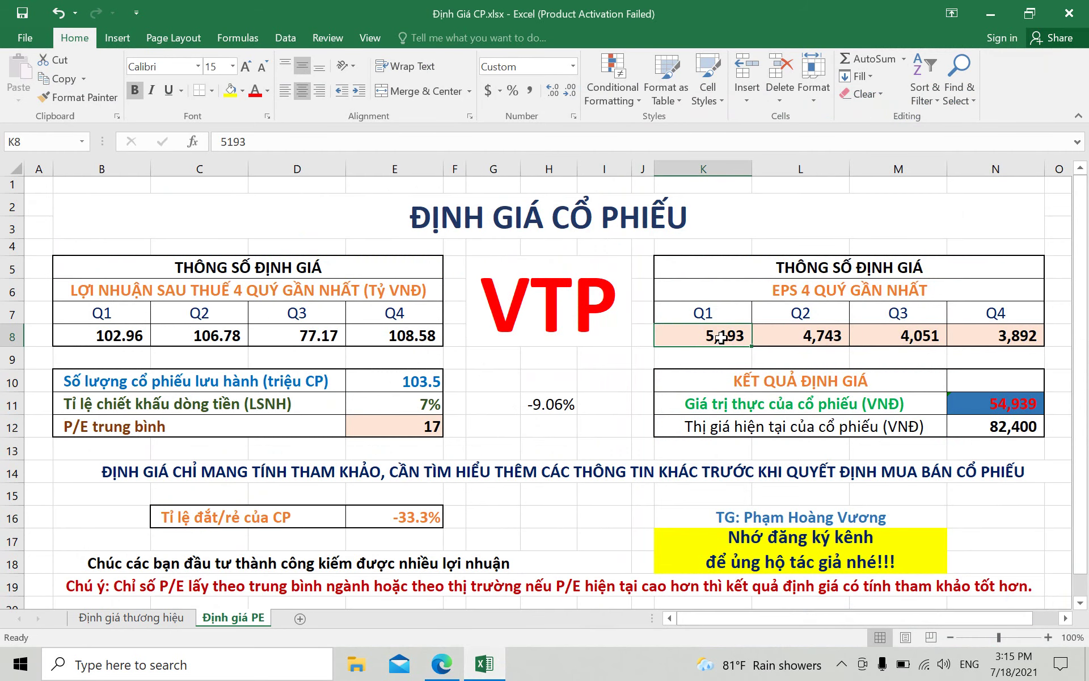
{"action": "type", "text": "692"}
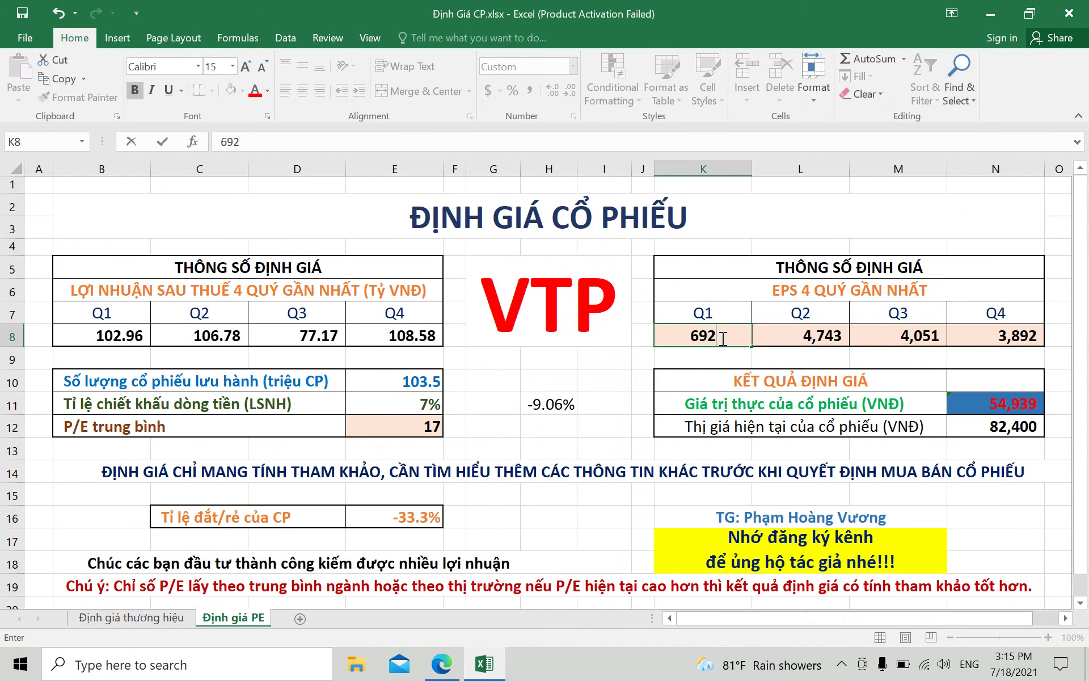
{"action": "type", "text": "4"}
{"action": "left_click", "coordinate": [796, 339]}
Check VTP's Quý 3/2020 EPS on Vietstock and enter 6293 as the Q2 EPS in cell L8 of the Excel sheet
{"action": "left_click", "coordinate": [442, 666]}
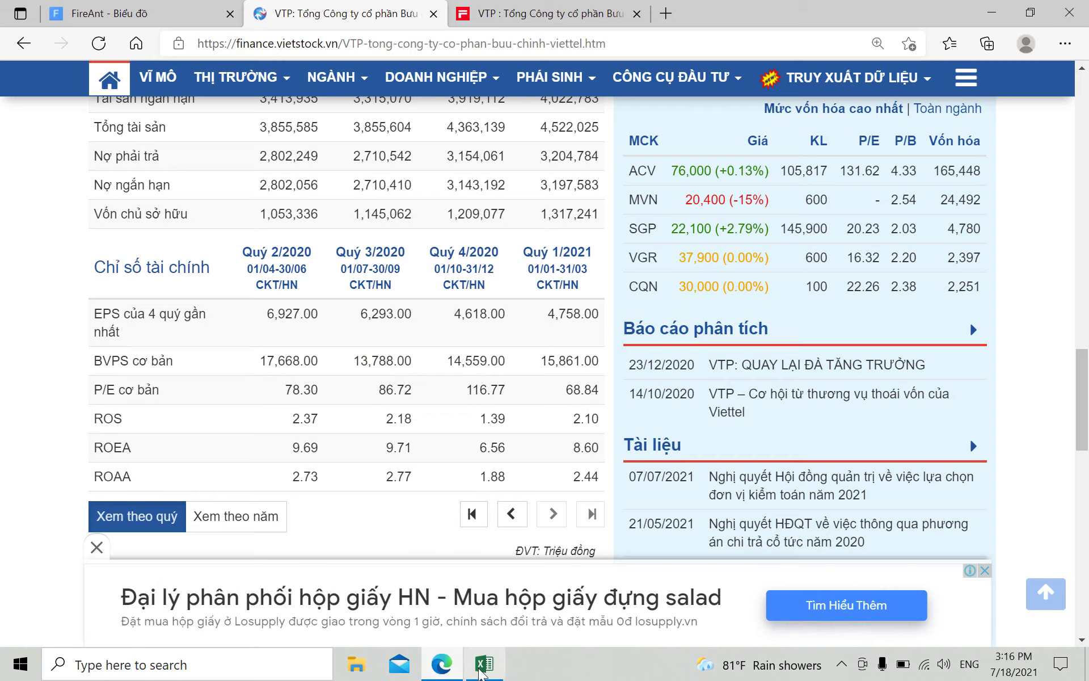
{"action": "left_click", "coordinate": [484, 664]}
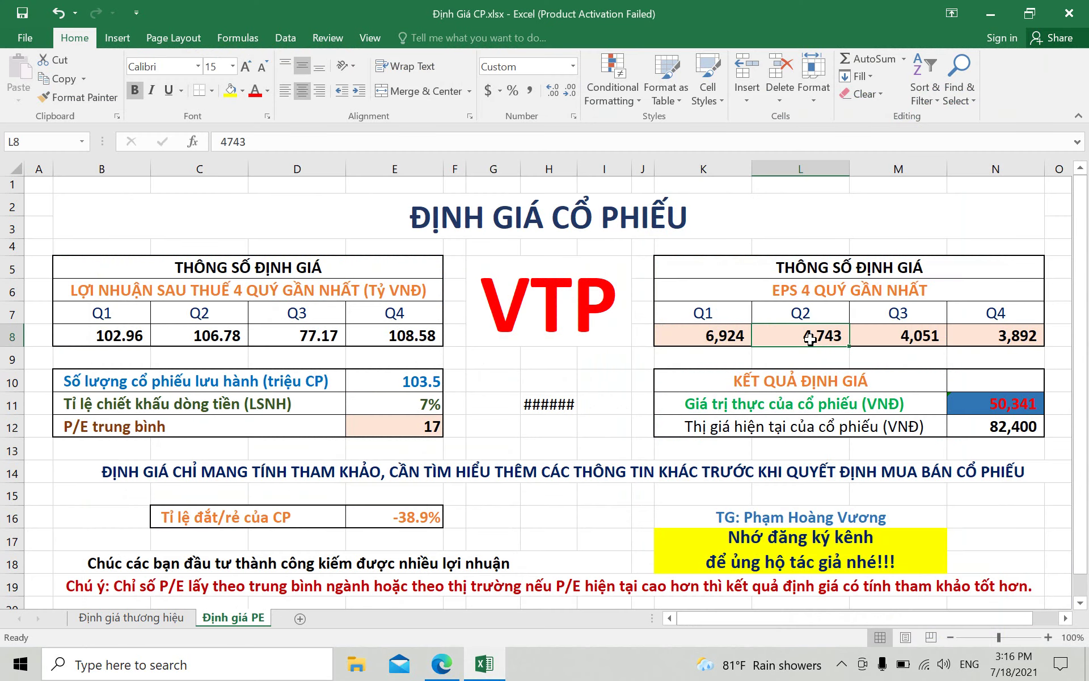
{"action": "type", "text": "6293"}
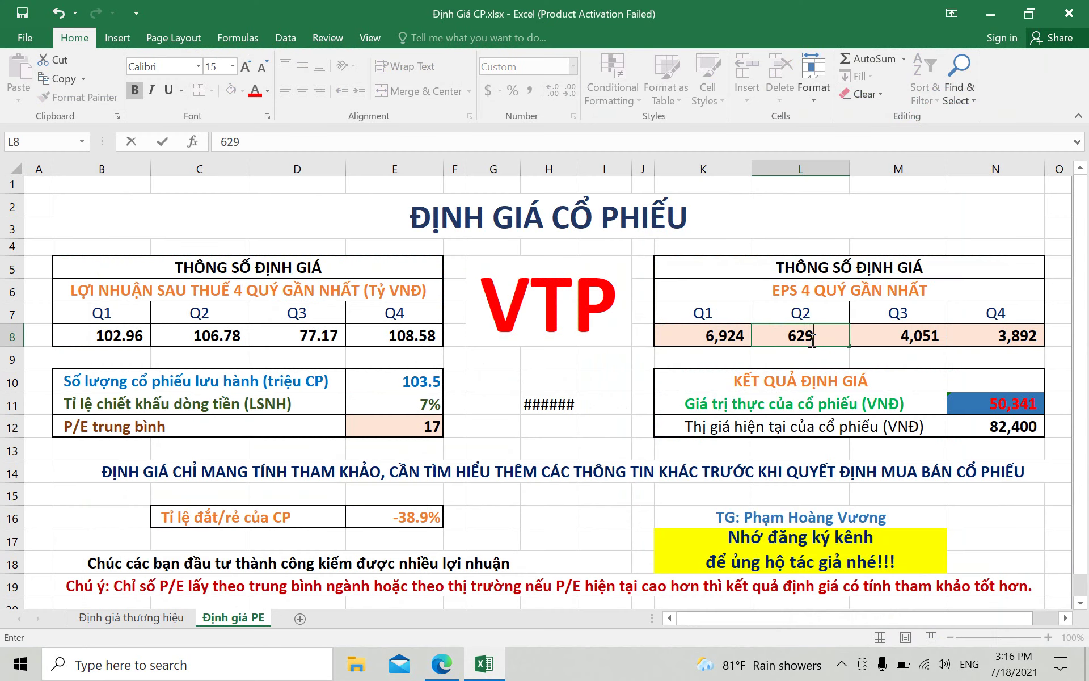
{"action": "left_click", "coordinate": [885, 336]}
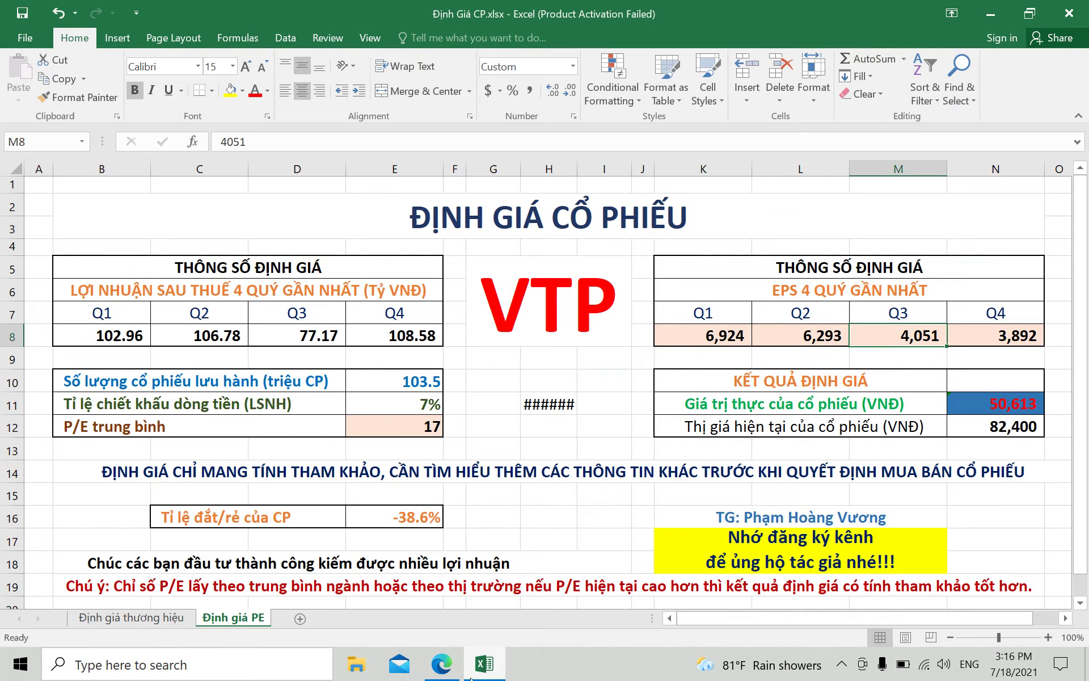
Check VTP's Quý 4/2020 EPS on Vietstock and enter 4618 as the Q3 EPS in cell M8 of the Excel sheet
{"action": "left_click", "coordinate": [441, 664]}
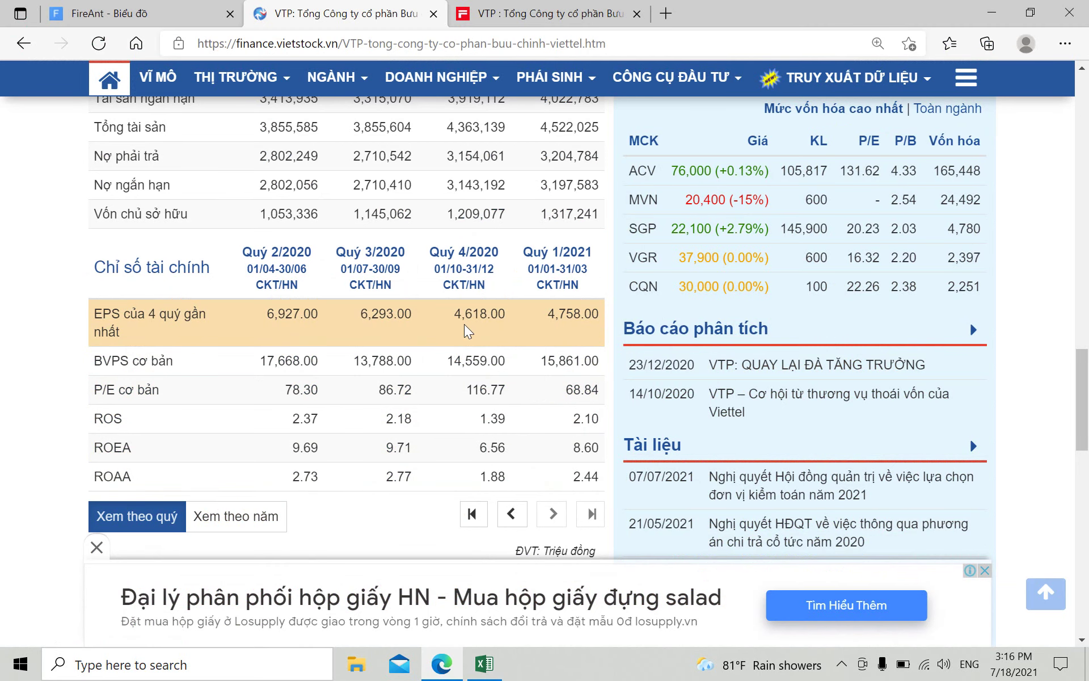
{"action": "left_click", "coordinate": [485, 663]}
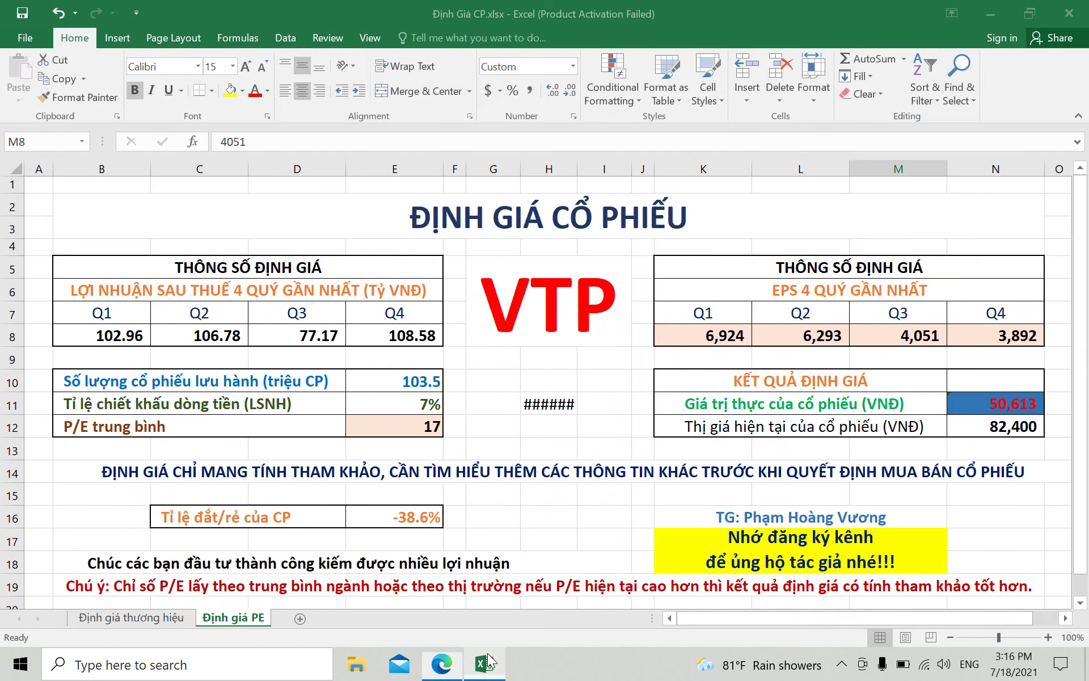
{"action": "type", "text": "4618"}
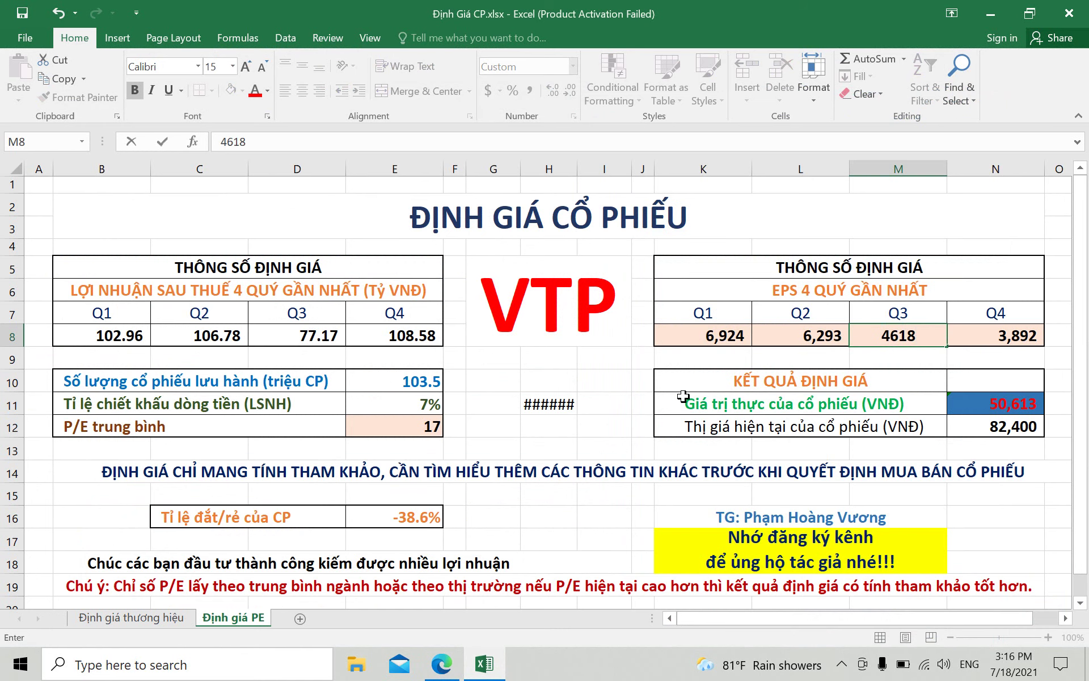
{"action": "left_click", "coordinate": [987, 335]}
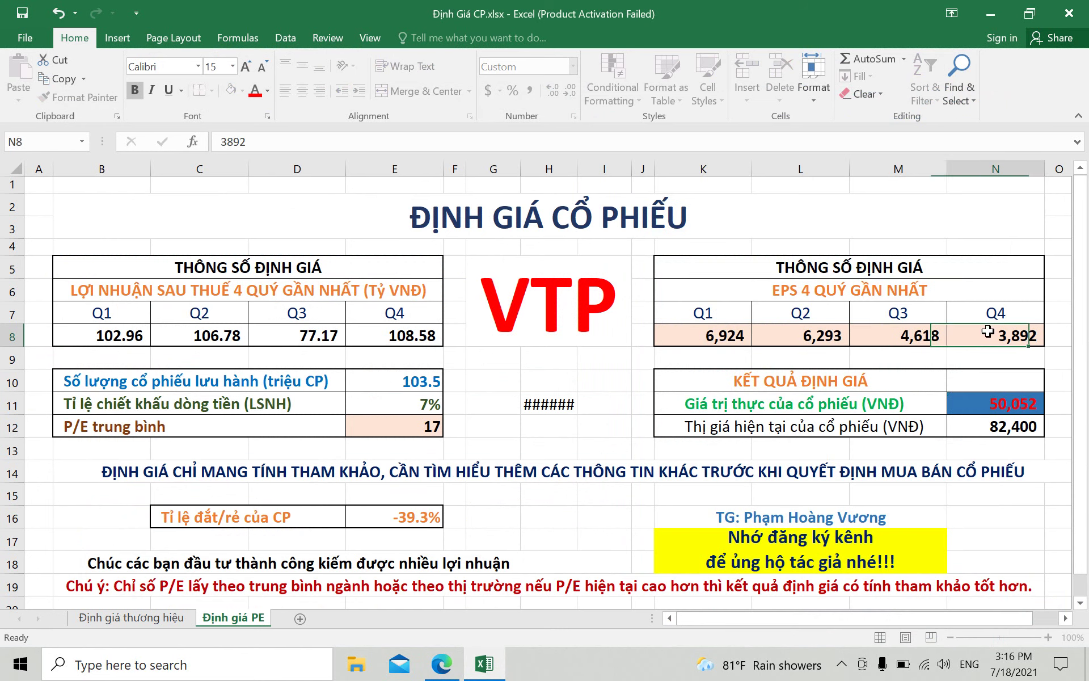
Check VTP's Quý 1/2021 EPS on Vietstock and enter 4758 as the Q4 EPS in cell N8 of the Excel sheet
{"action": "left_click", "coordinate": [443, 669]}
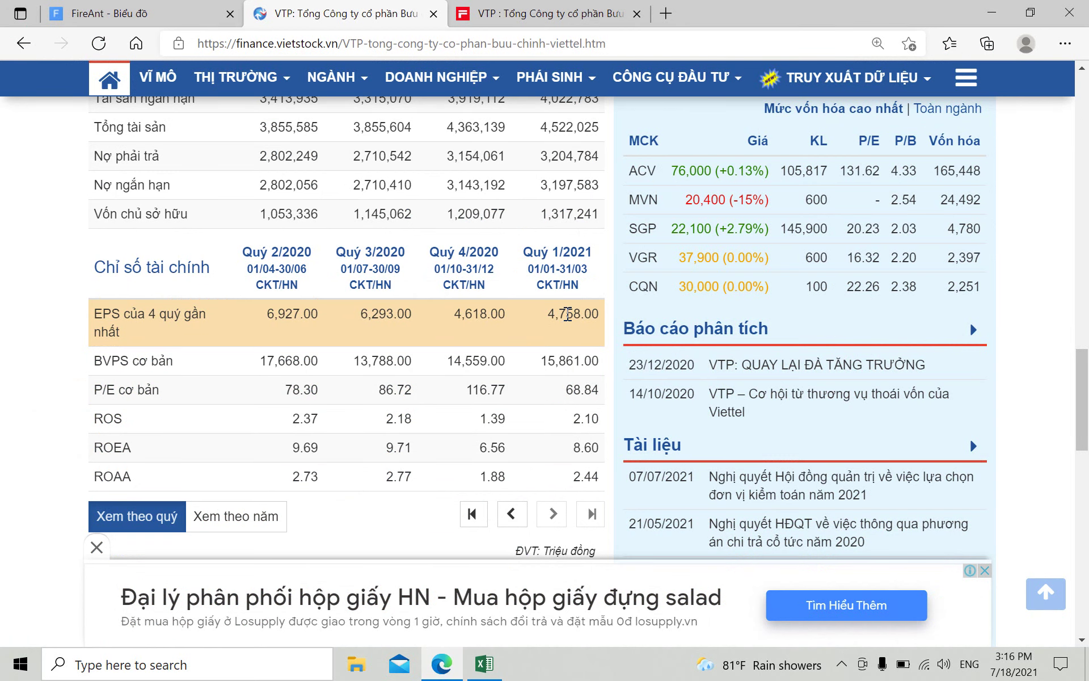
{"action": "left_click", "coordinate": [484, 664]}
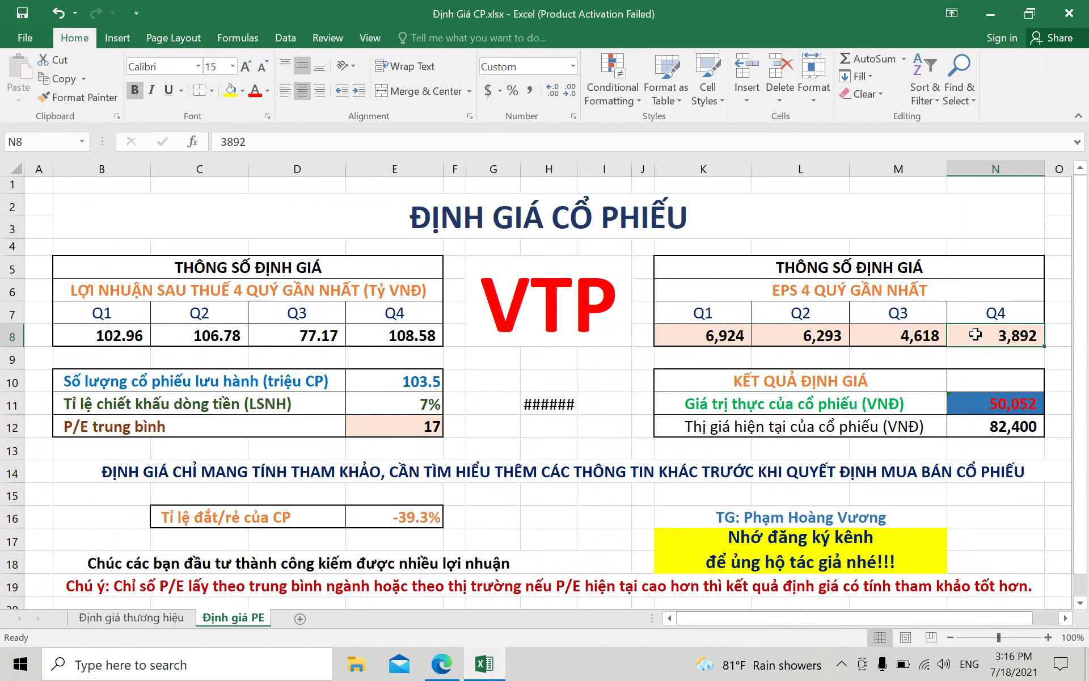
{"action": "type", "text": "4758"}
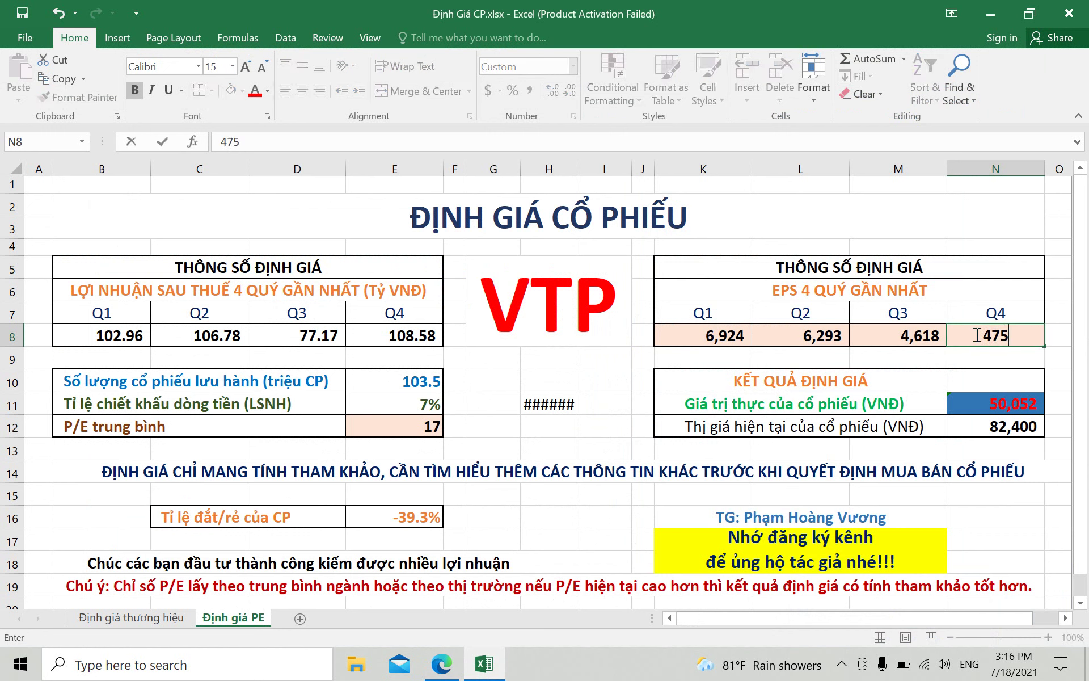
{"action": "left_click", "coordinate": [604, 425]}
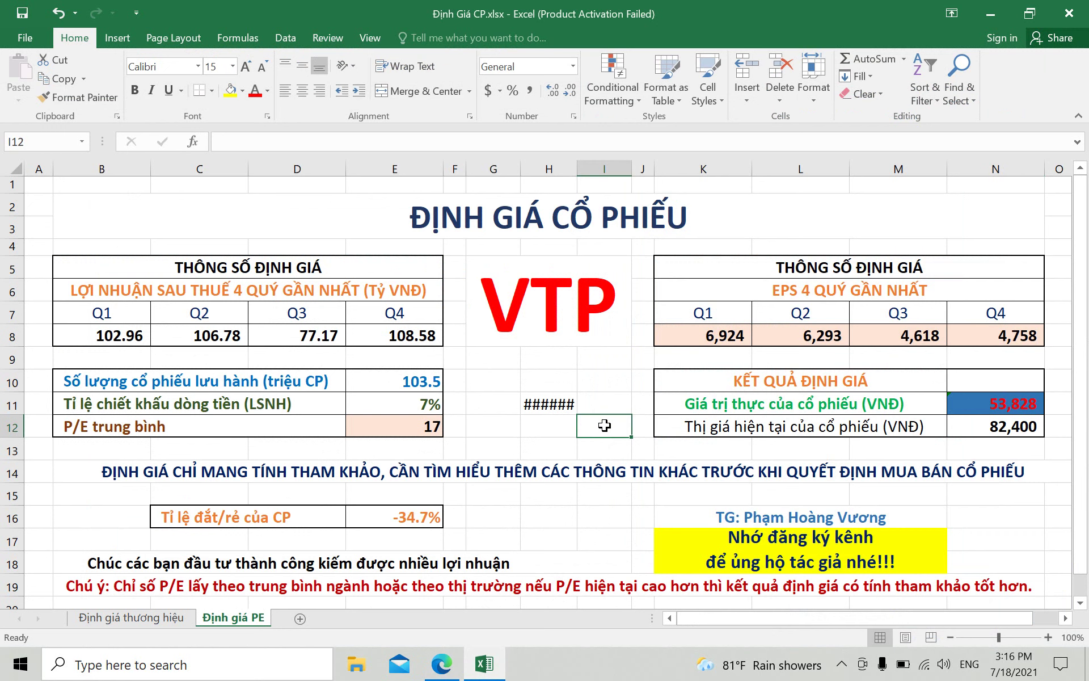
Review VTP's quarterly financial ratios on Vietstock again and return to the Excel sheet
{"action": "mouse_move", "coordinate": [443, 674]}
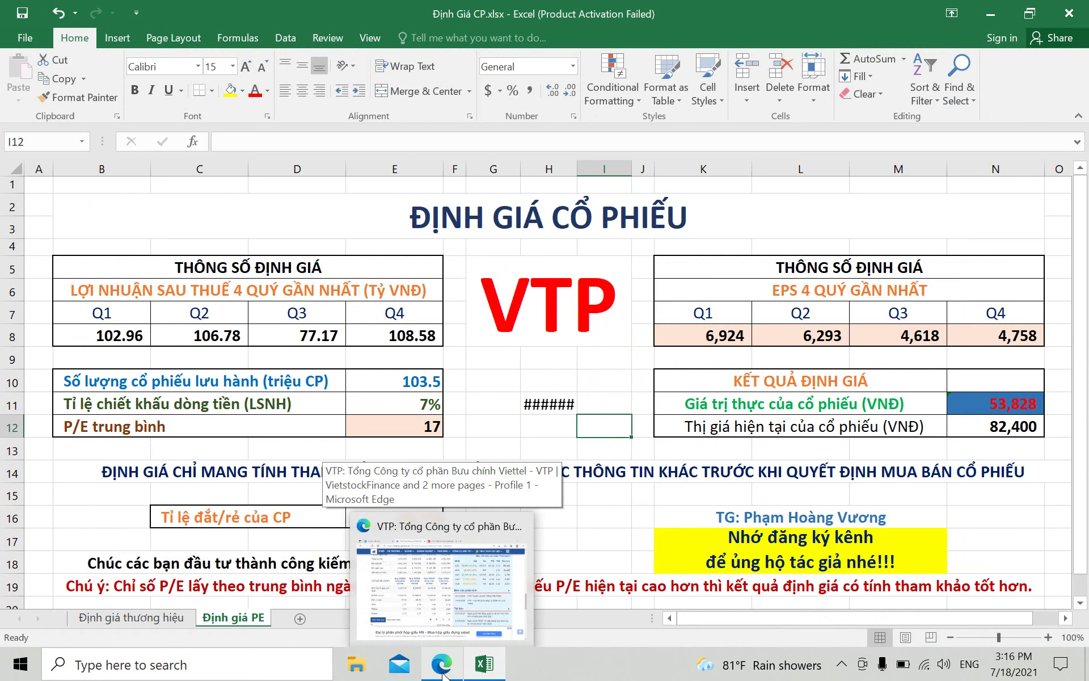
{"action": "left_click", "coordinate": [443, 675]}
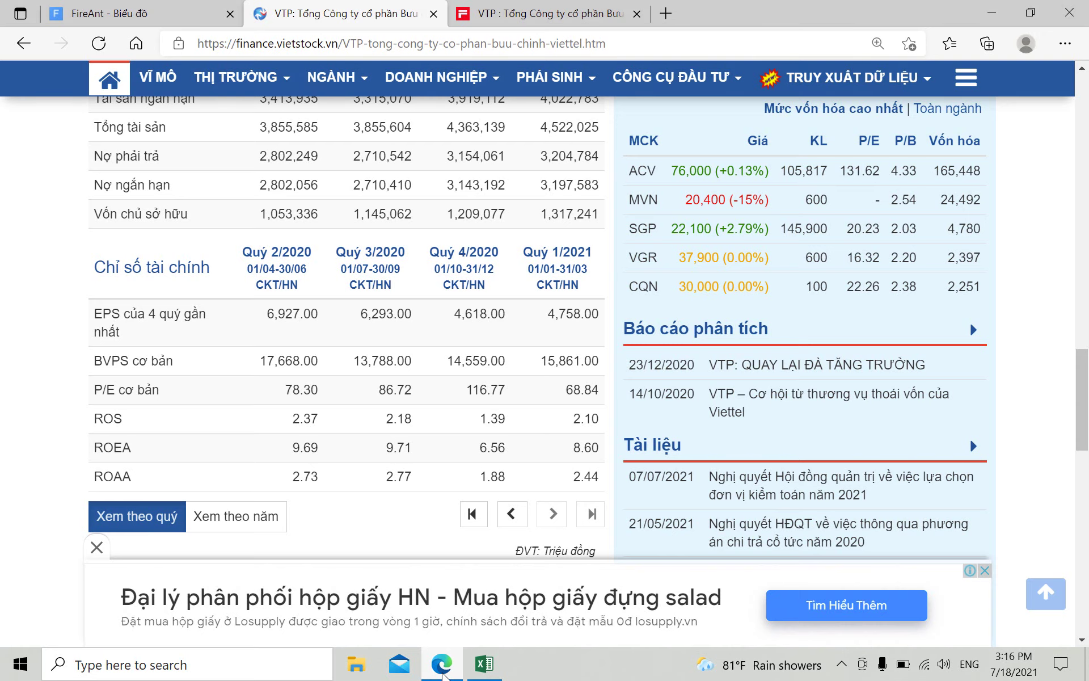
{"action": "left_click", "coordinate": [478, 674]}
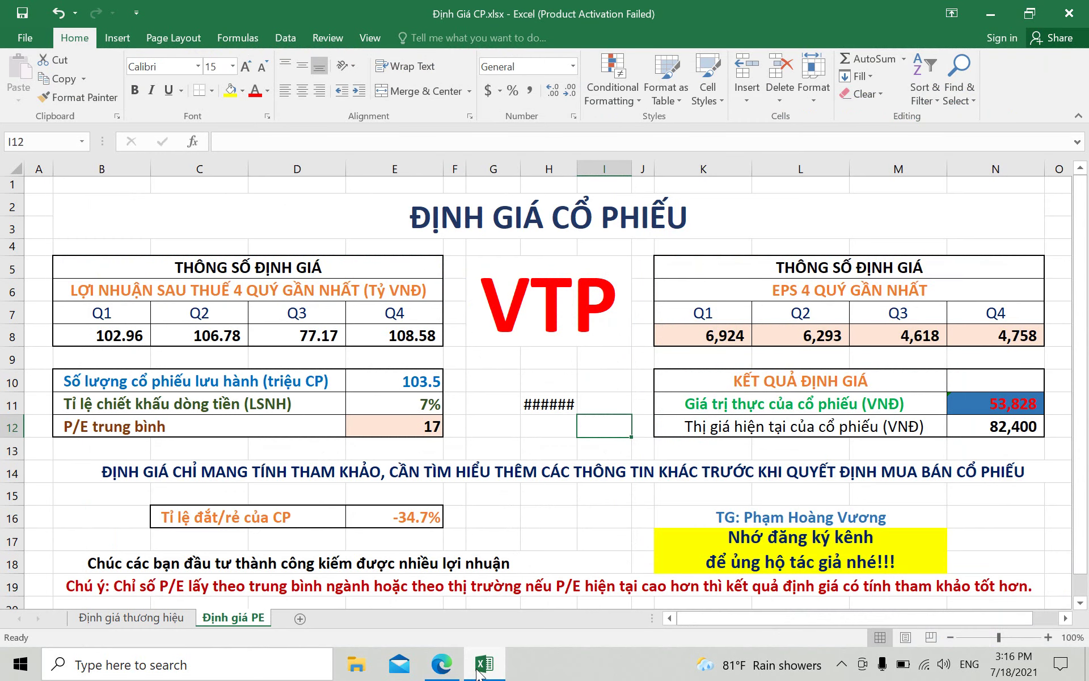
Recheck VTP's quarterly EPS figures on Vietstock, return to the Excel sheet and auto-fit column H to its contents
{"action": "left_click", "coordinate": [442, 664]}
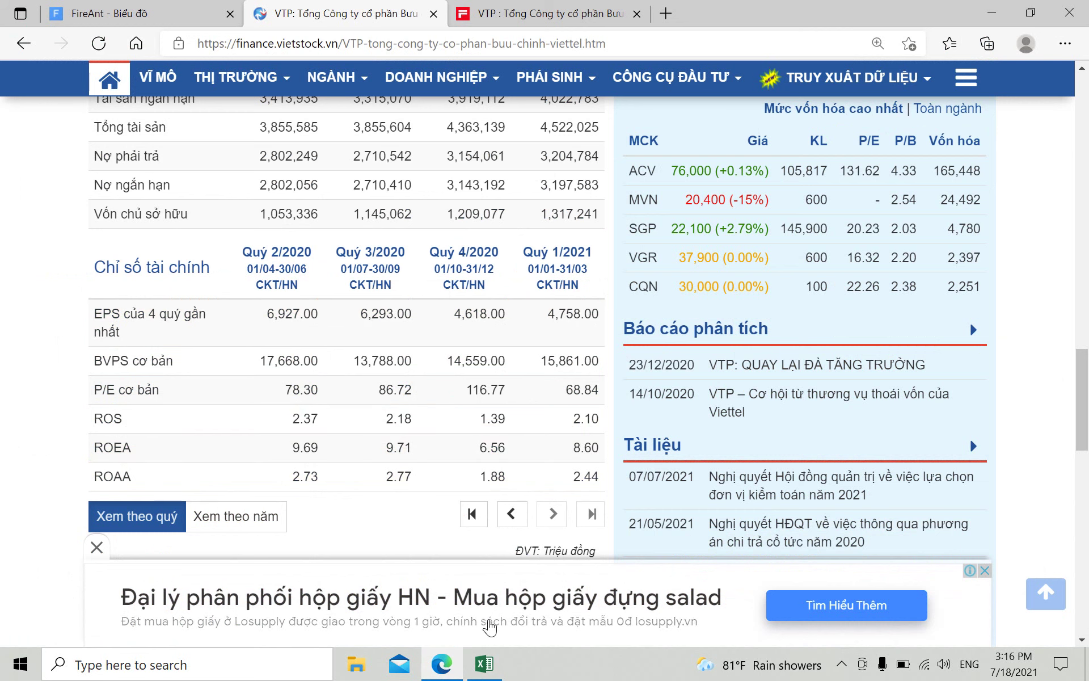
{"action": "left_click", "coordinate": [486, 663]}
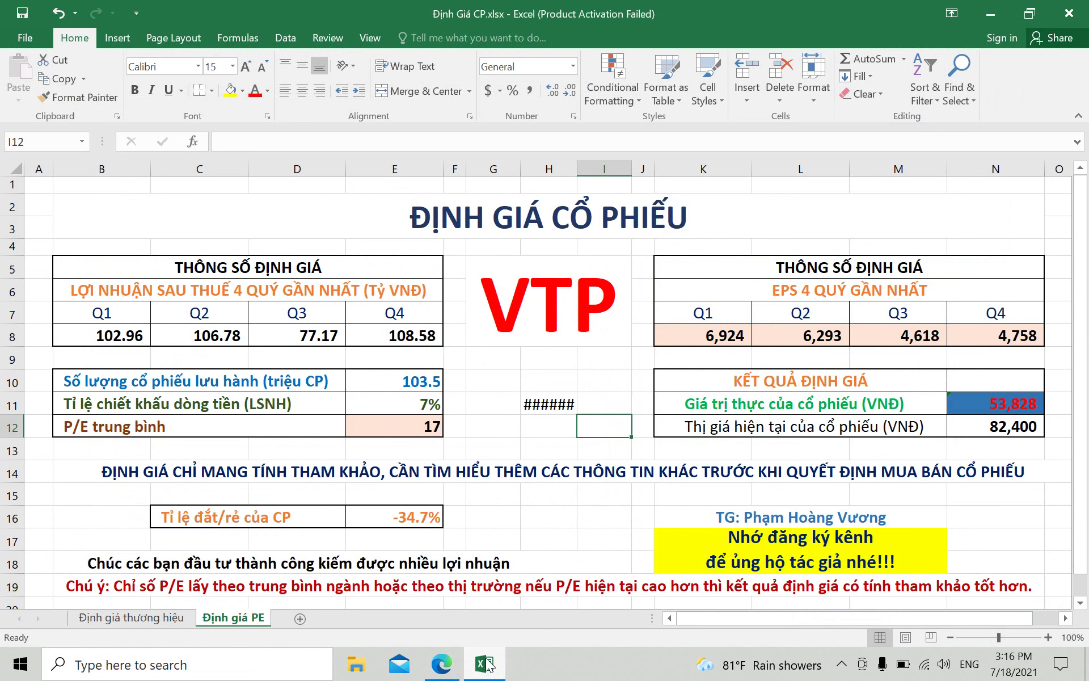
{"action": "double_click", "coordinate": [577, 162]}
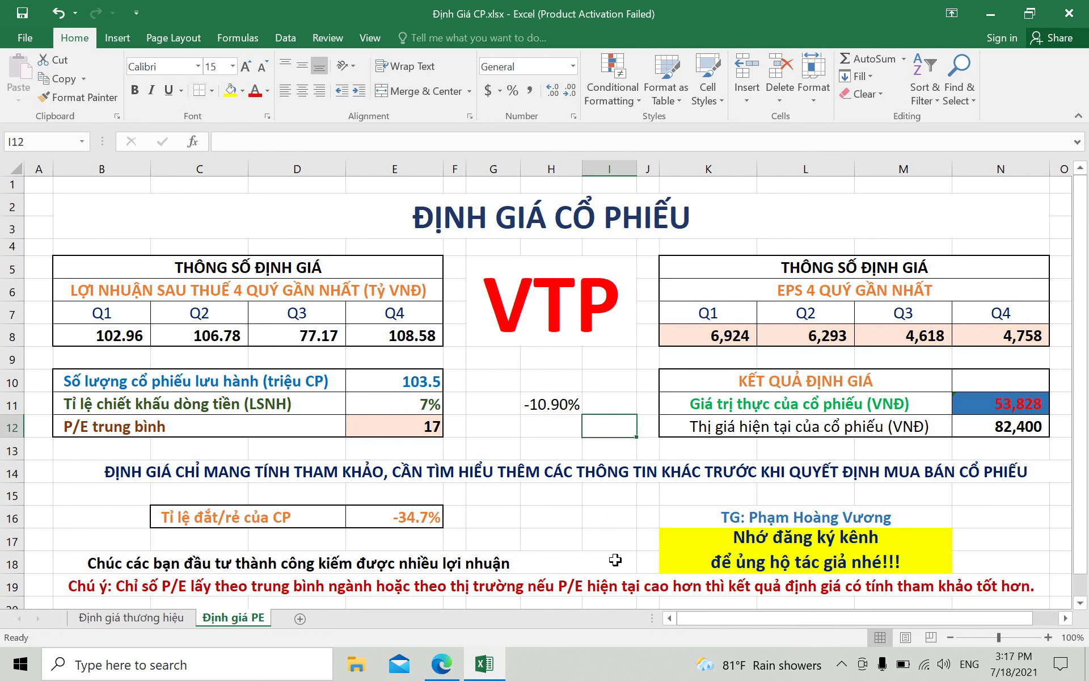
{"action": "left_click", "coordinate": [1013, 514]}
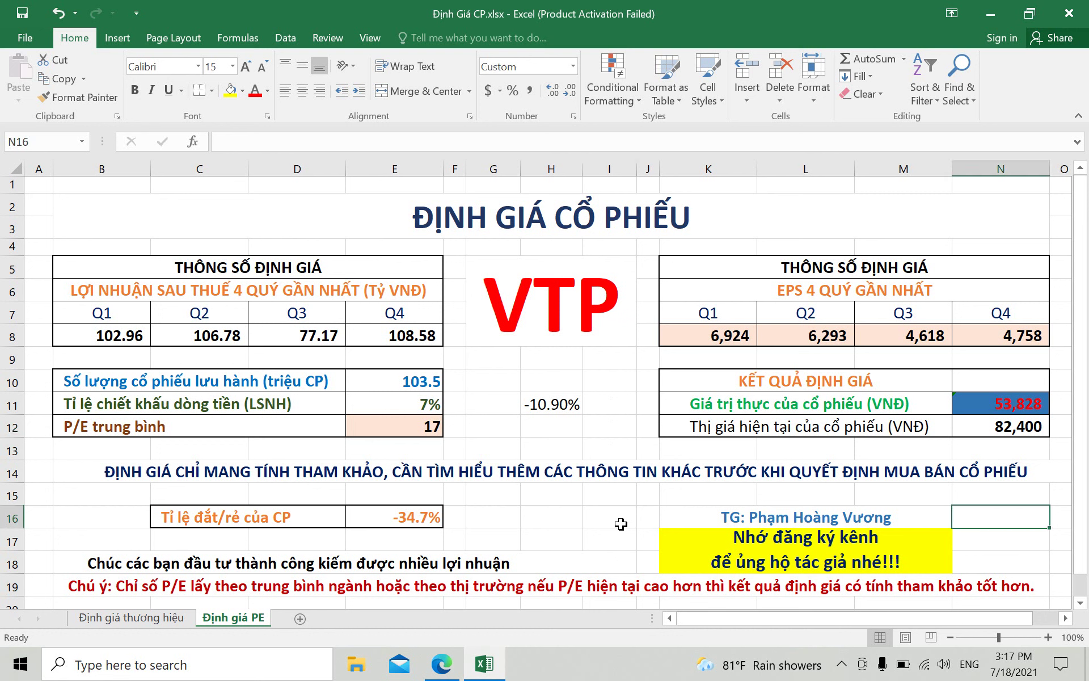
{"action": "left_click", "coordinate": [601, 523]}
{"action": "left_click", "coordinate": [558, 525]}
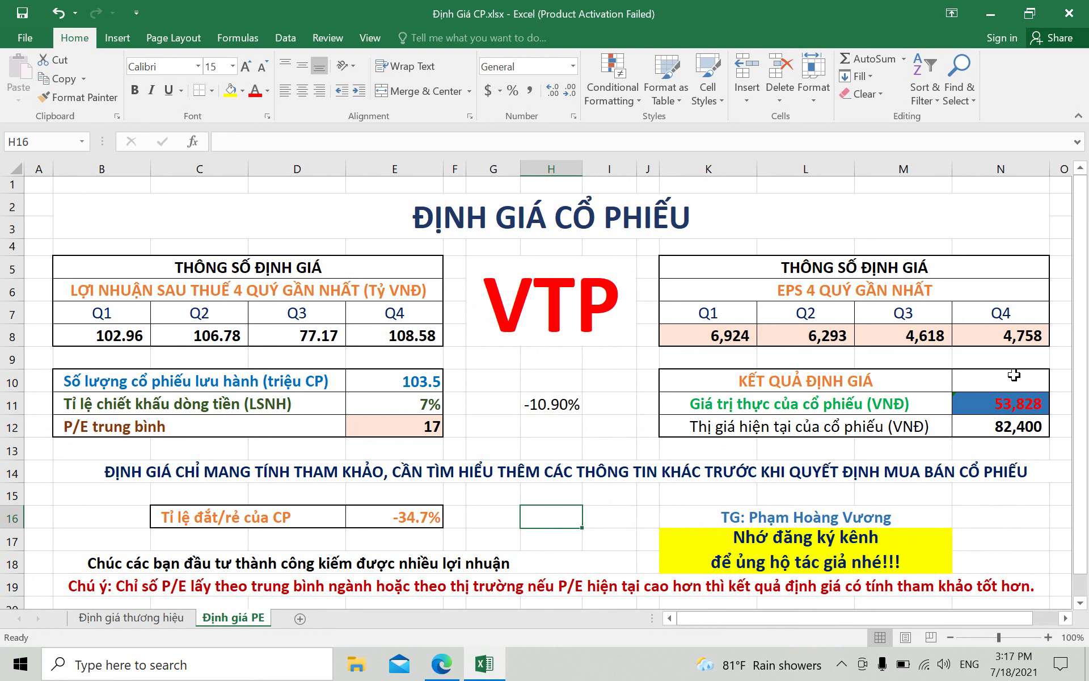
{"action": "left_click", "coordinate": [556, 541]}
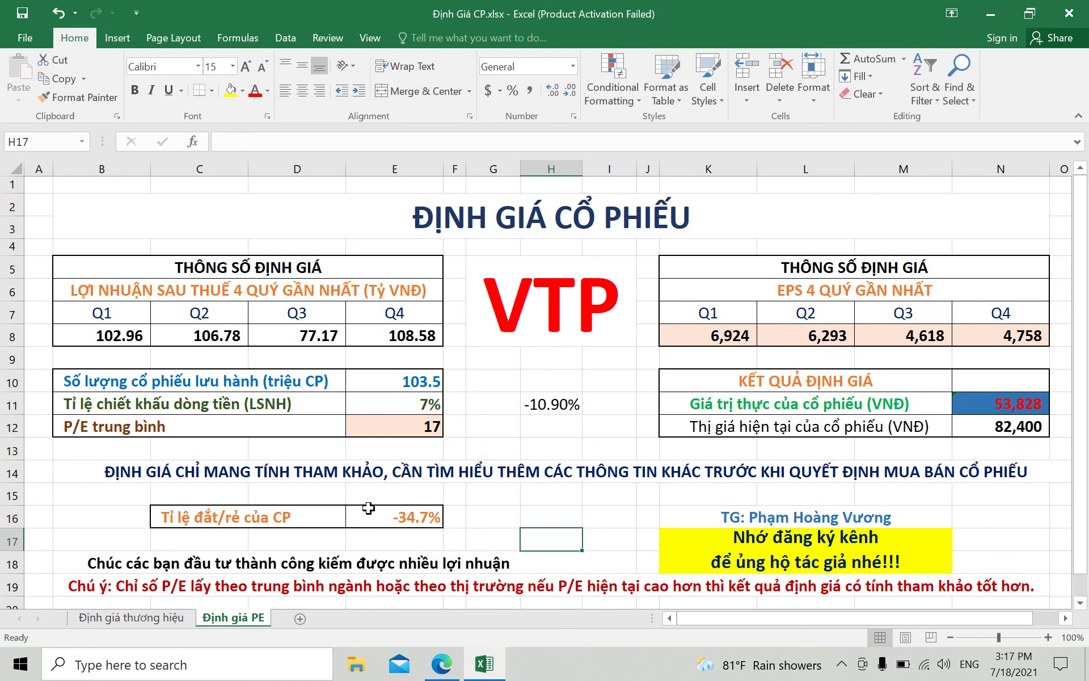
Compare the valuation results on the Định giá thương hiệu sheet with those on the Định giá PE sheet
{"action": "left_click", "coordinate": [151, 620]}
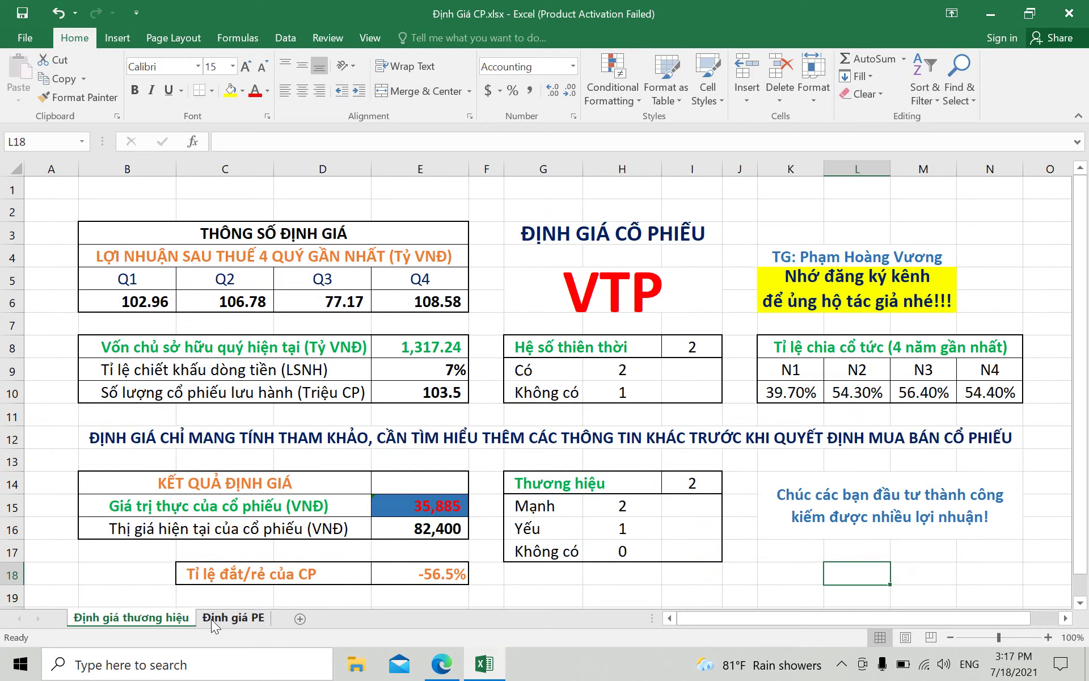
{"action": "left_click", "coordinate": [209, 619]}
{"action": "left_click", "coordinate": [162, 621]}
{"action": "left_click", "coordinate": [222, 618]}
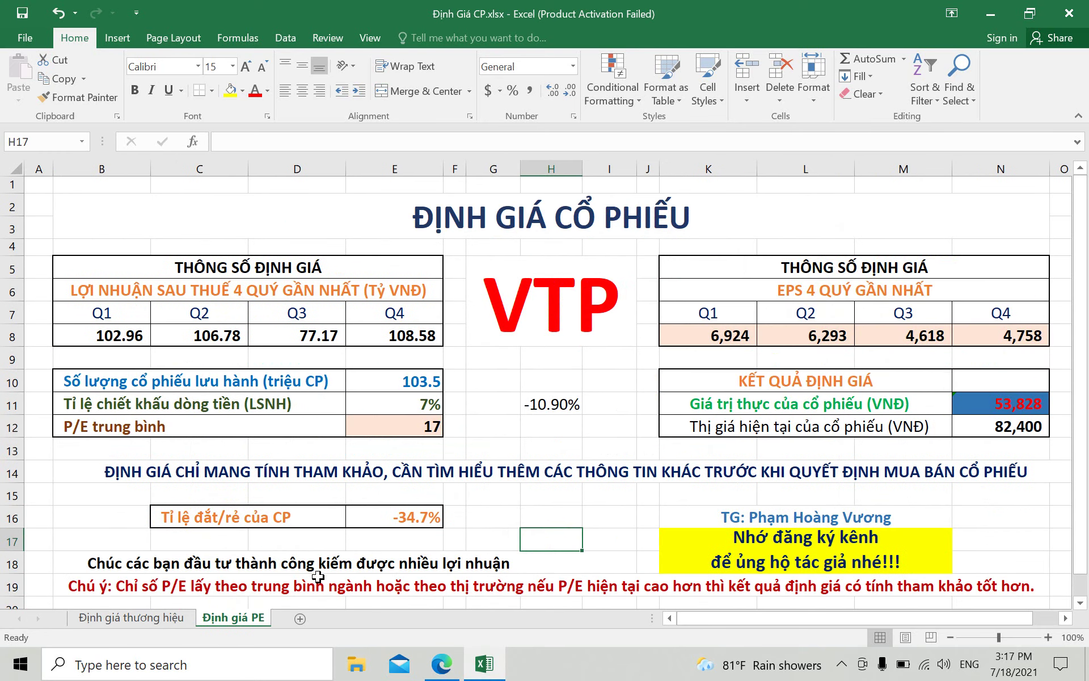
{"action": "left_click", "coordinate": [554, 516]}
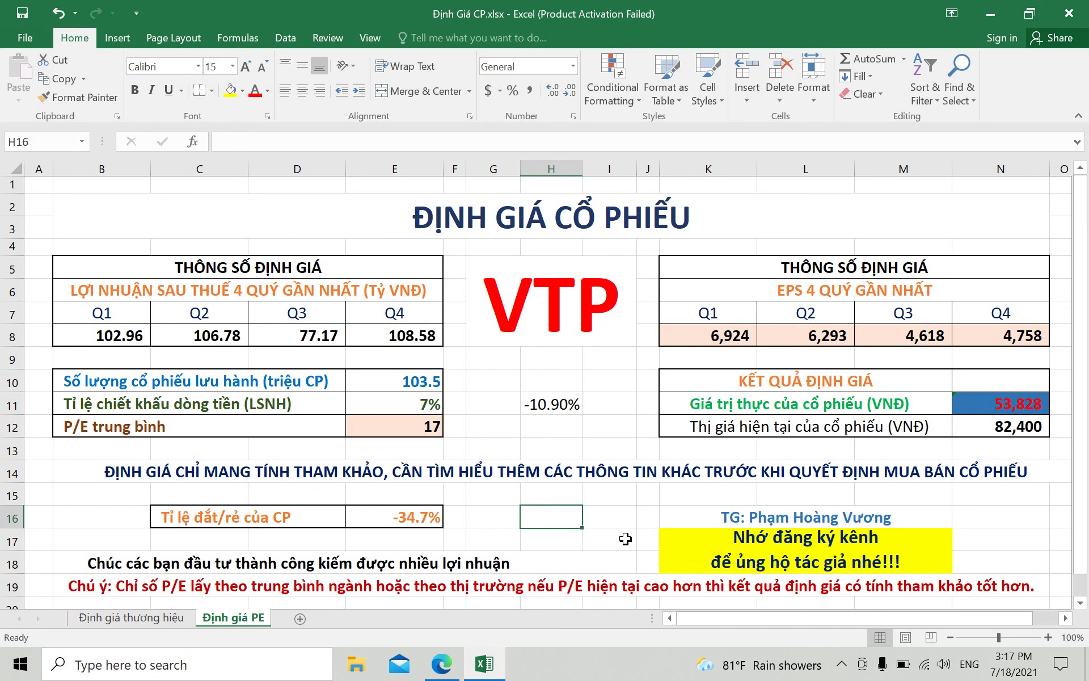
{"action": "left_click", "coordinate": [844, 664]}
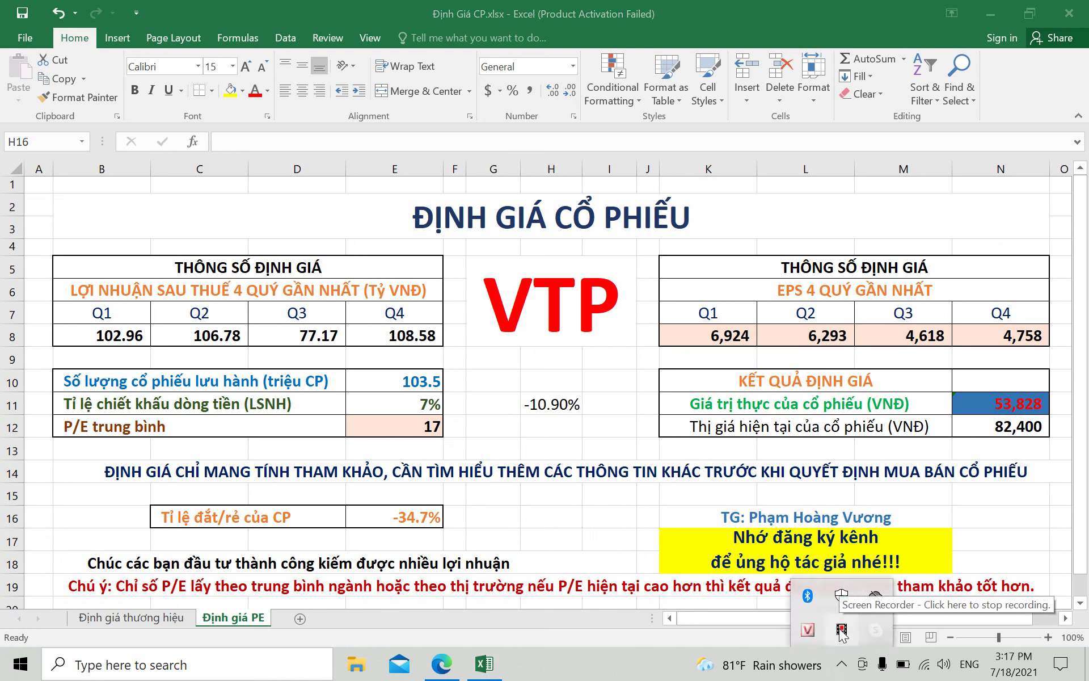